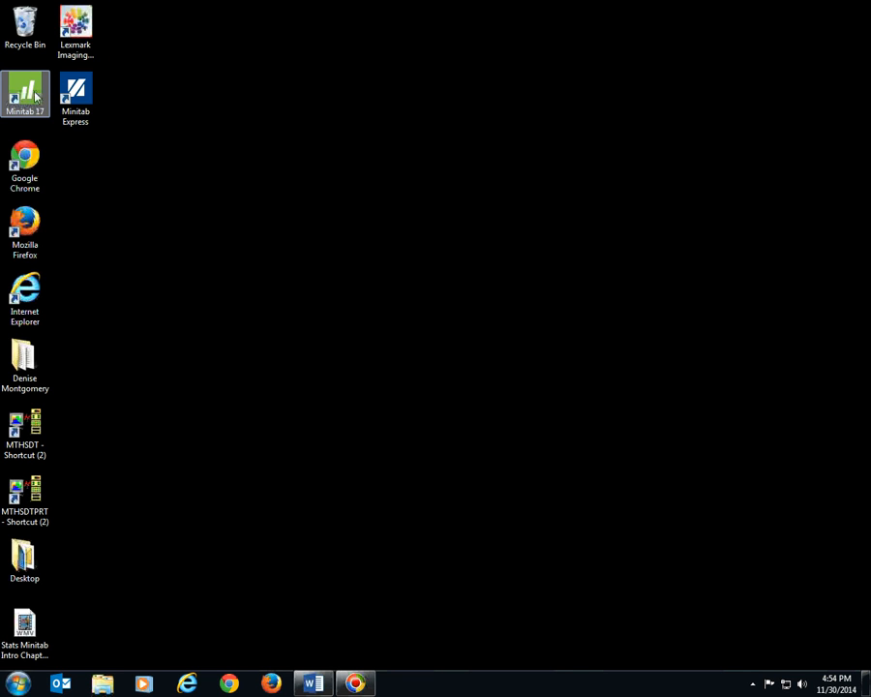
Launch Minitab 17 and maximize the open Word document to view the Test #1 Scores table
left_click(35, 94)
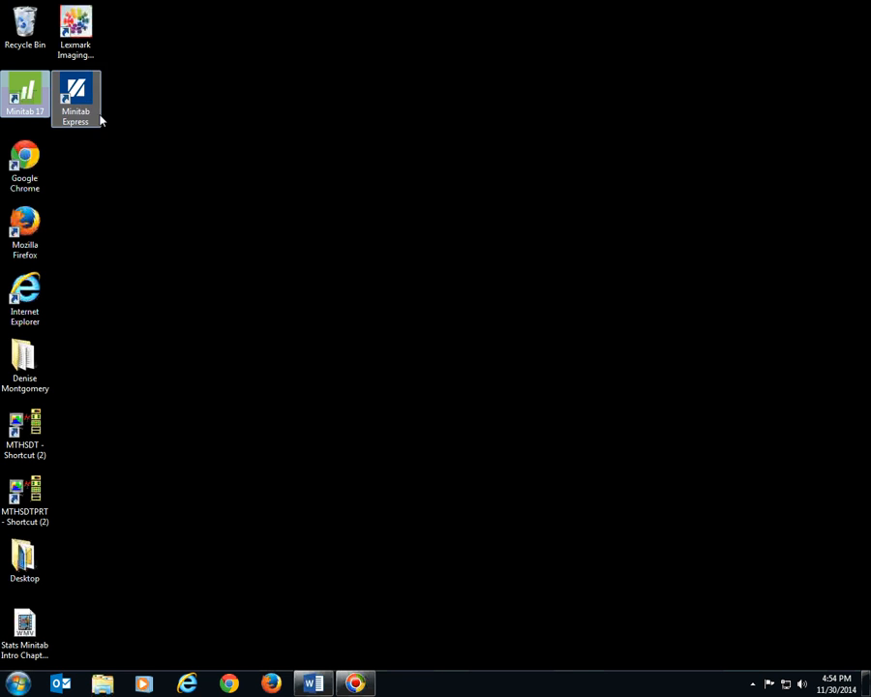
double_click(35, 101)
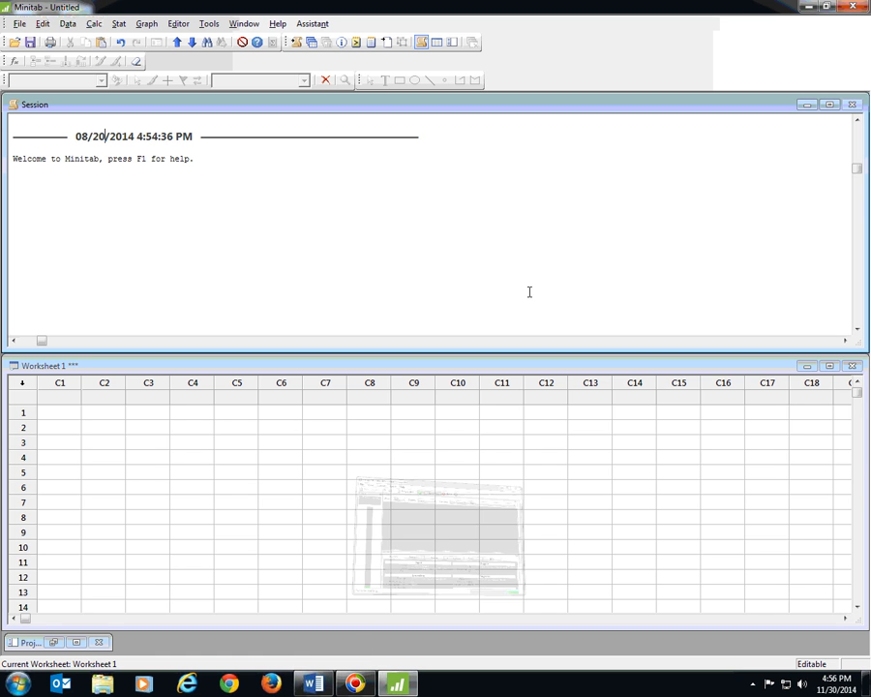
left_click(315, 686)
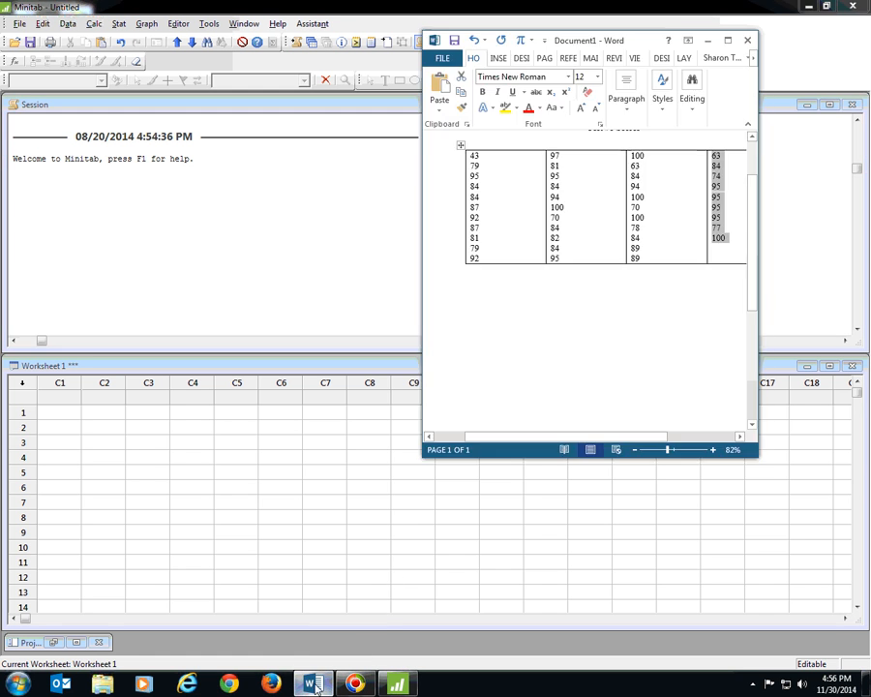
left_click(728, 41)
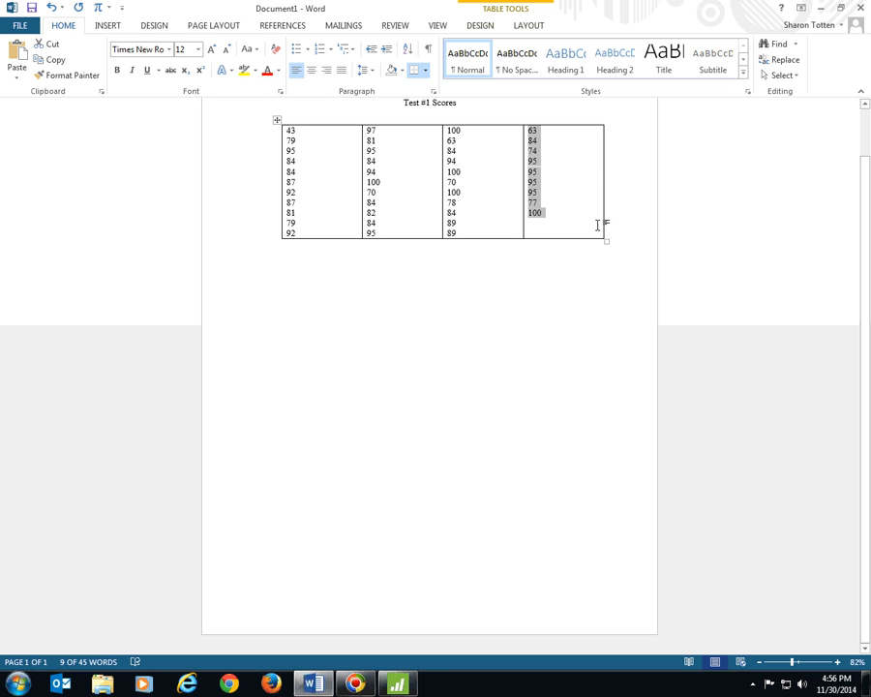
left_click(399, 684)
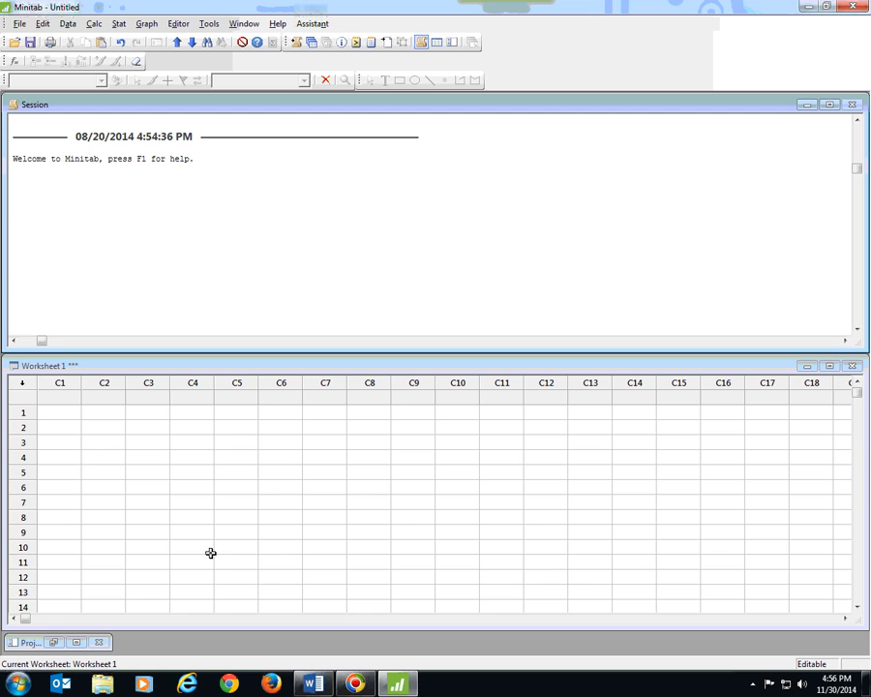
Copy the first column of Test #1 scores from the Word table and paste it into Minitab column C1 starting at row 1
key("alt+Tab")
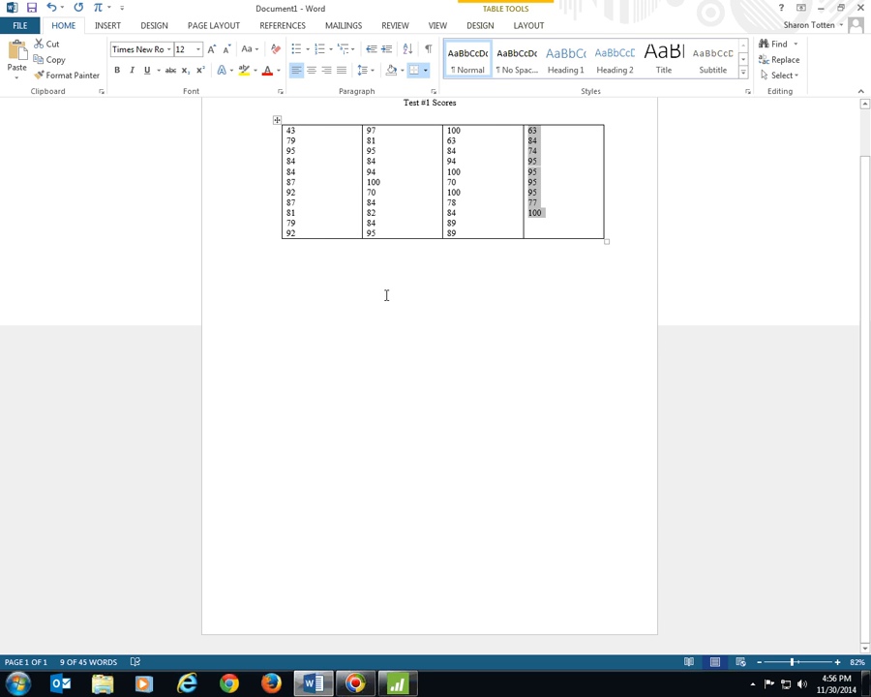
left_click_drag(289, 134, 298, 222)
right_click(297, 220)
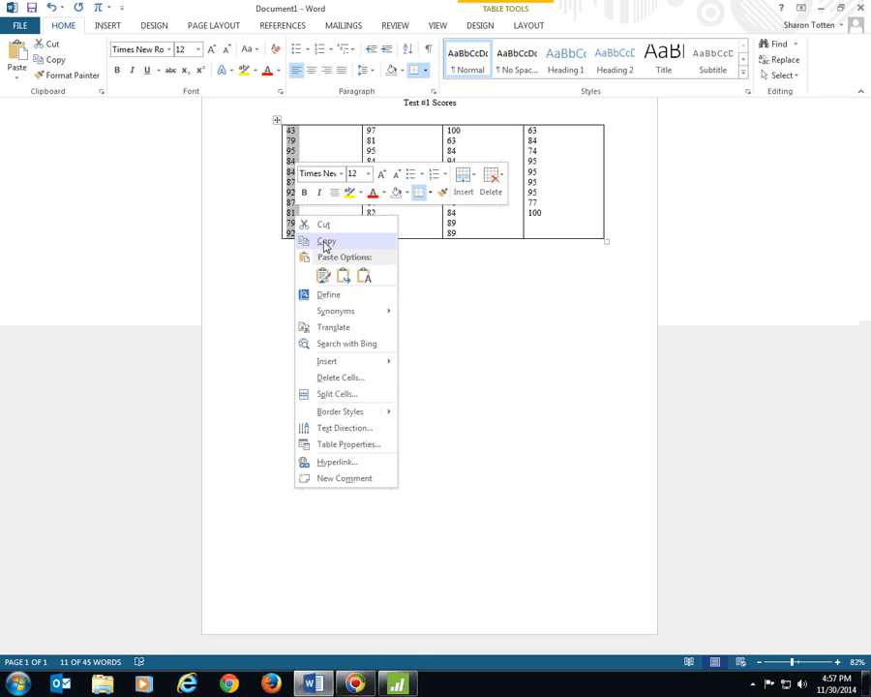
left_click(325, 241)
left_click(397, 684)
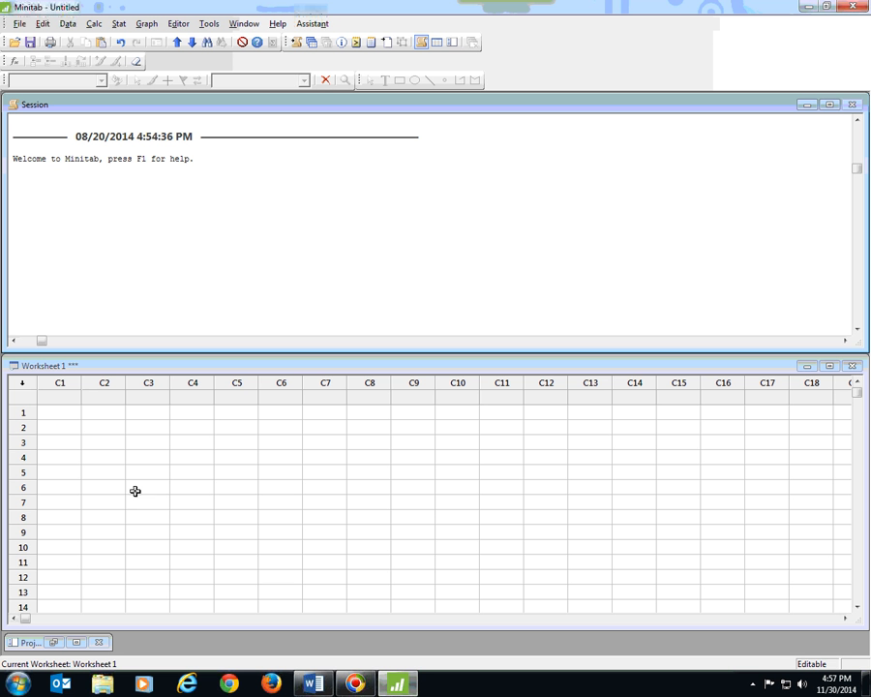
left_click(53, 413)
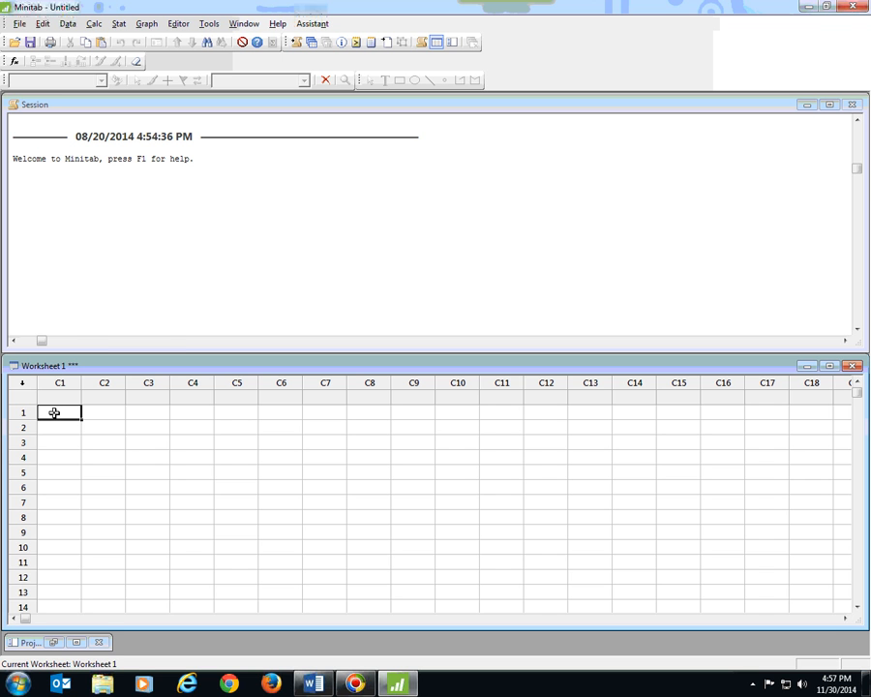
right_click(55, 413)
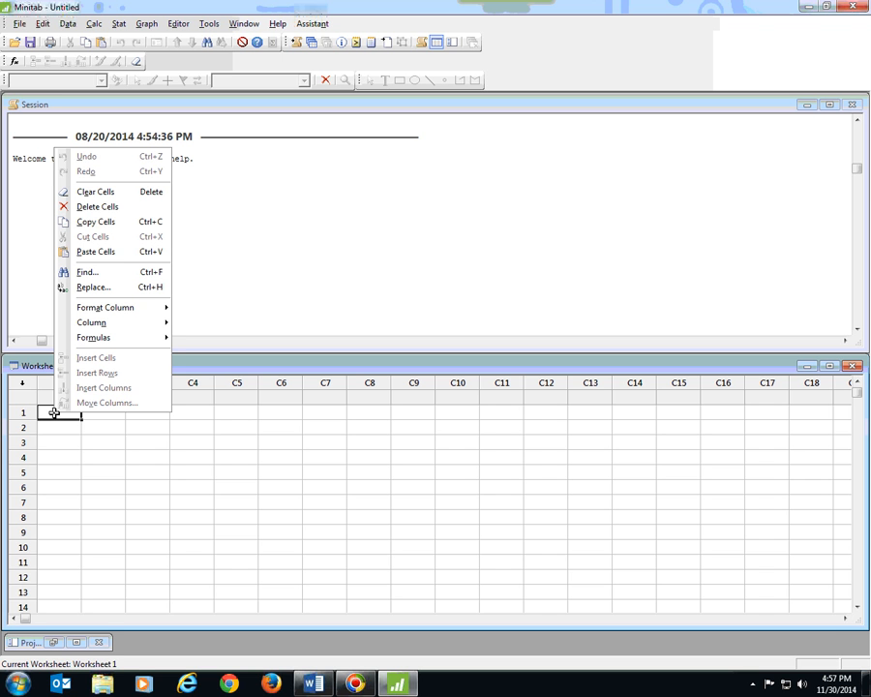
left_click(97, 252)
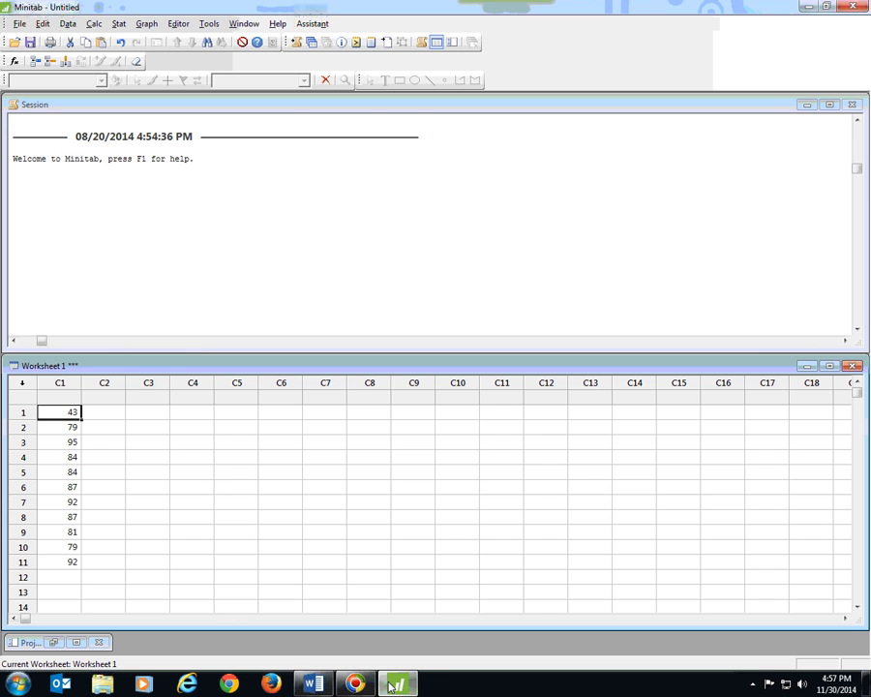
Copy the second column of scores from the Word table and paste it into Minitab column C1 starting at row 12
left_click(312, 684)
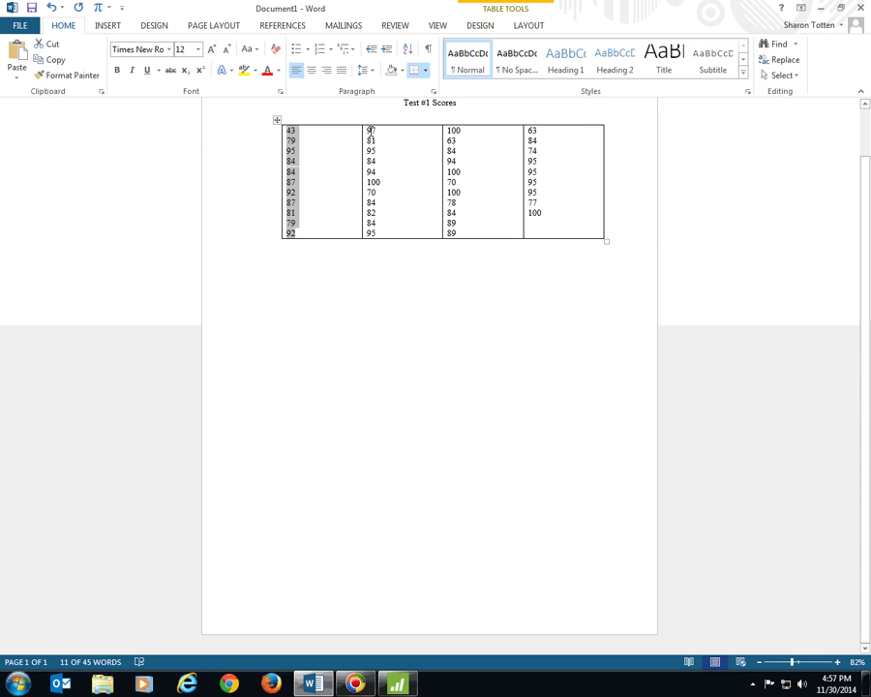
left_click_drag(364, 133, 375, 222)
right_click(376, 222)
left_click(399, 240)
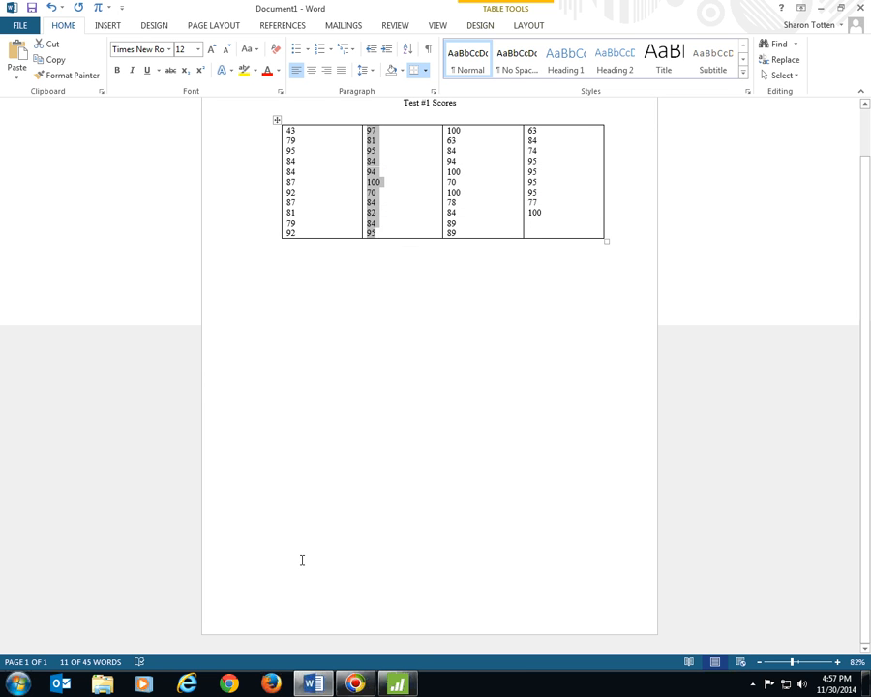
left_click(393, 684)
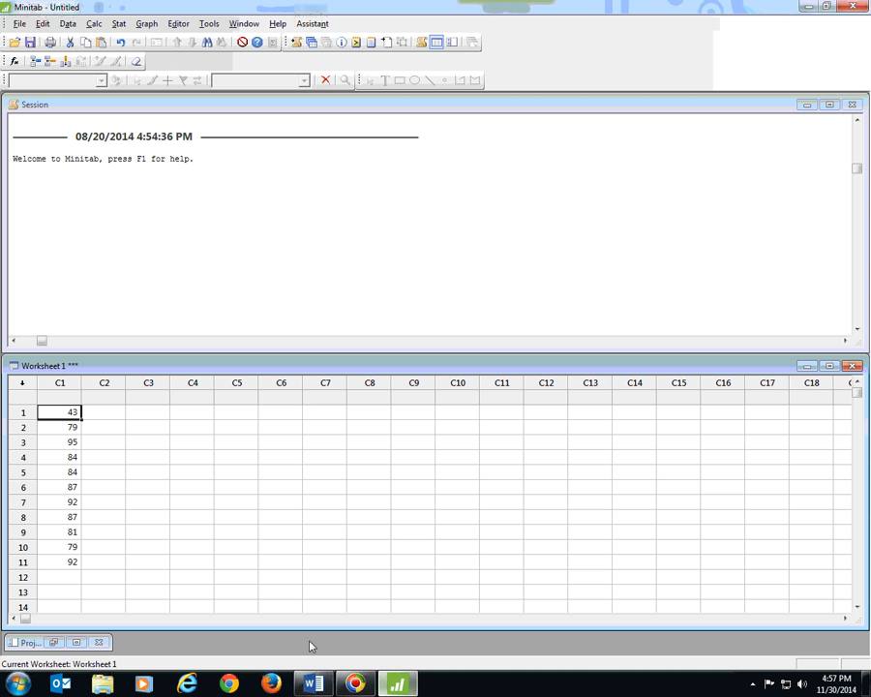
left_click(68, 576)
right_click(68, 577)
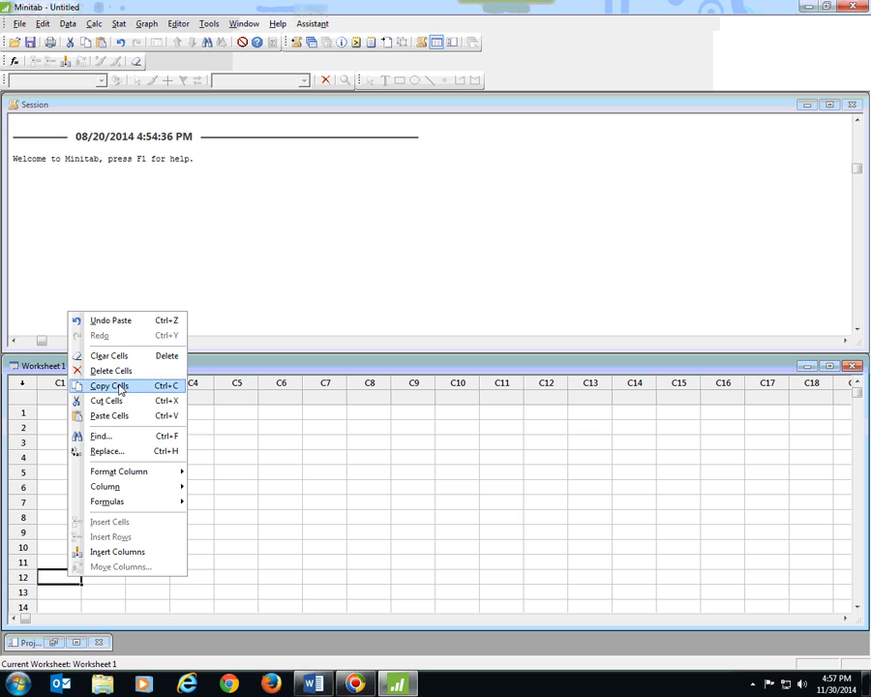
left_click(128, 414)
scroll(175, 432, "down", 3)
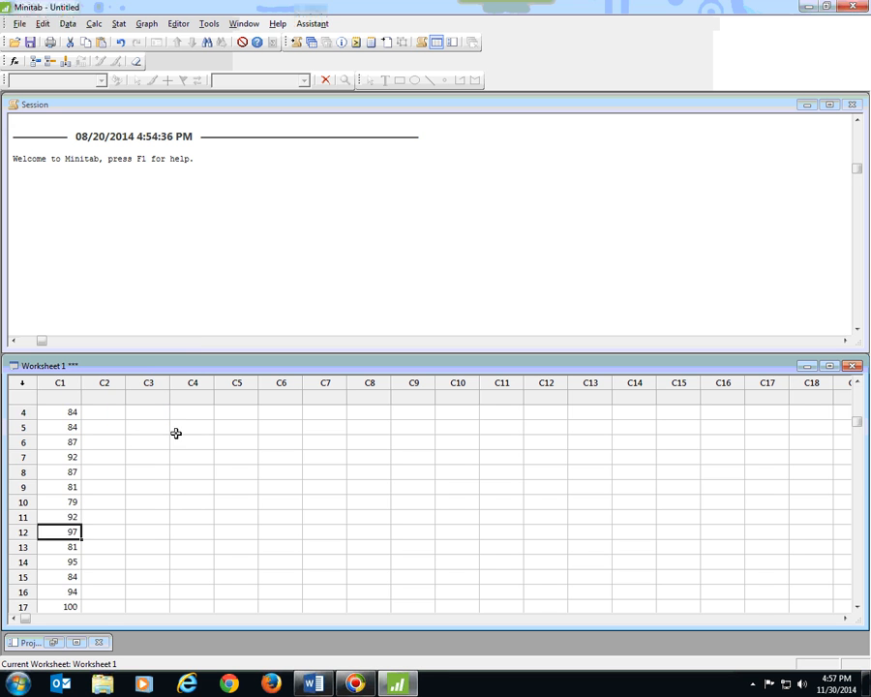
Copy the third column of scores from the Word table and paste it into Minitab column C1 starting at row 23
left_click(311, 685)
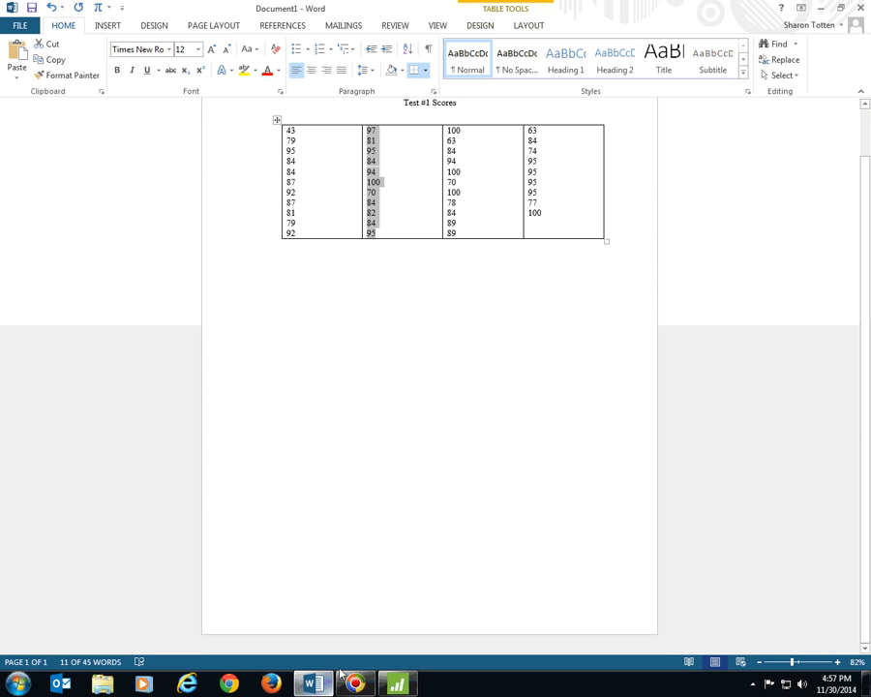
left_click_drag(449, 132, 452, 235)
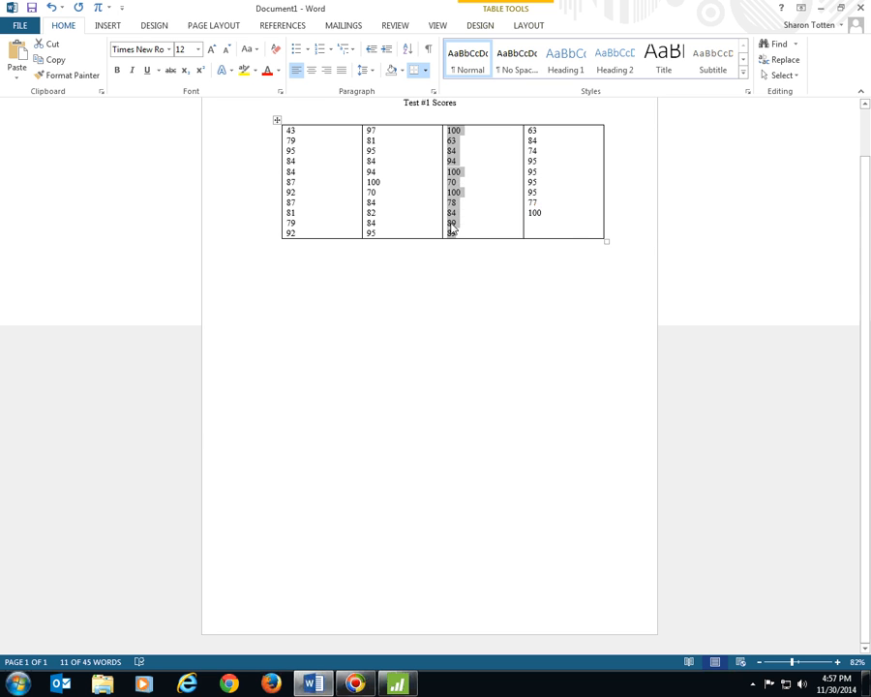
right_click(451, 233)
left_click(472, 246)
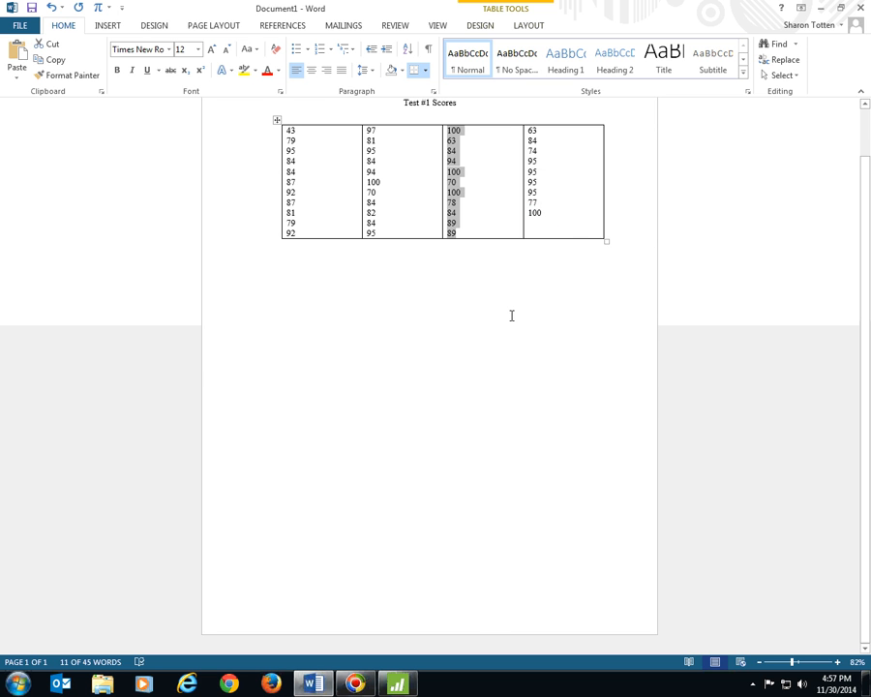
left_click(397, 684)
scroll(180, 525, "down", 2)
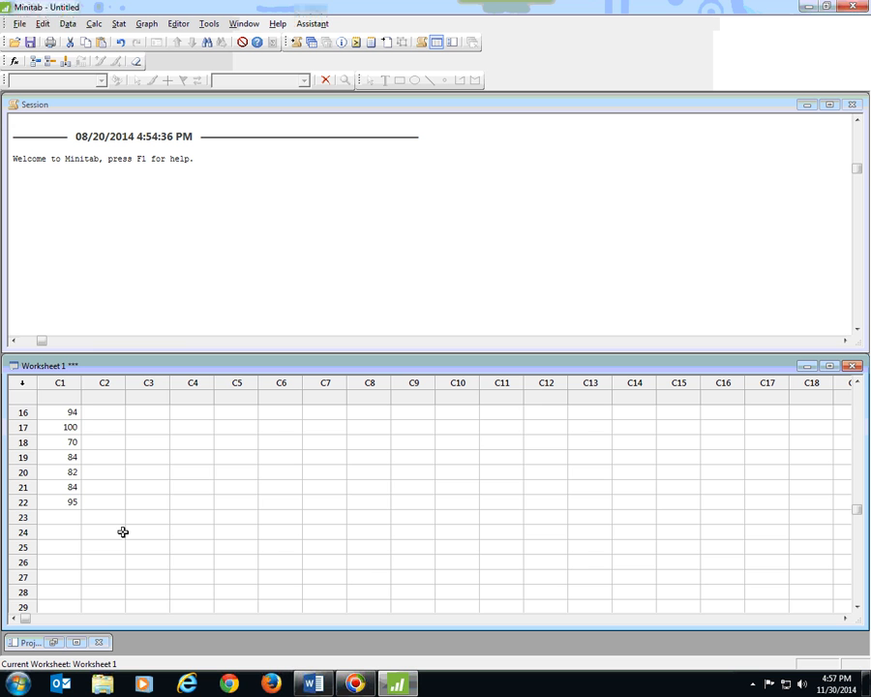
left_click(71, 516)
right_click(70, 516)
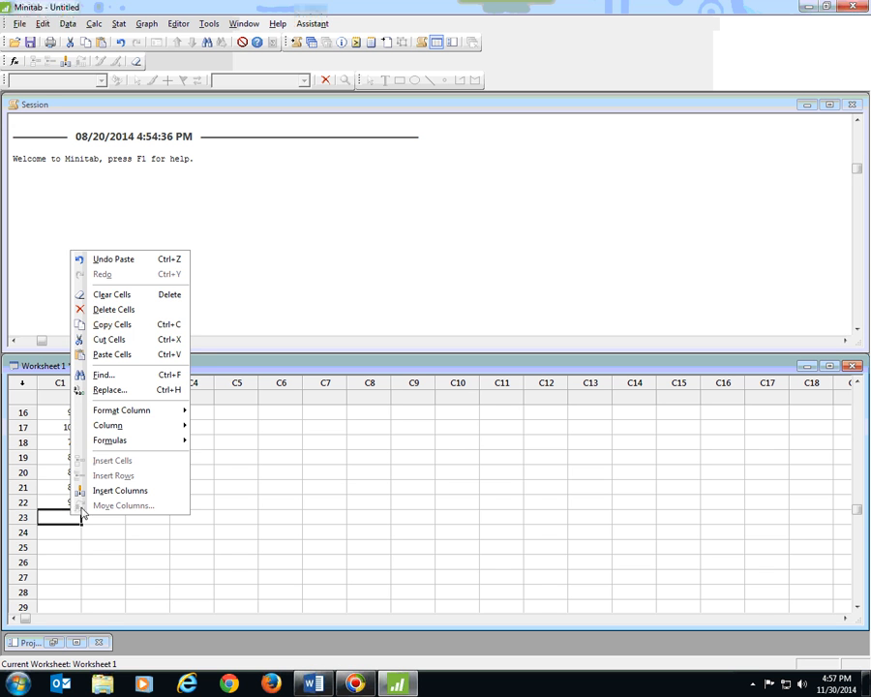
left_click(114, 355)
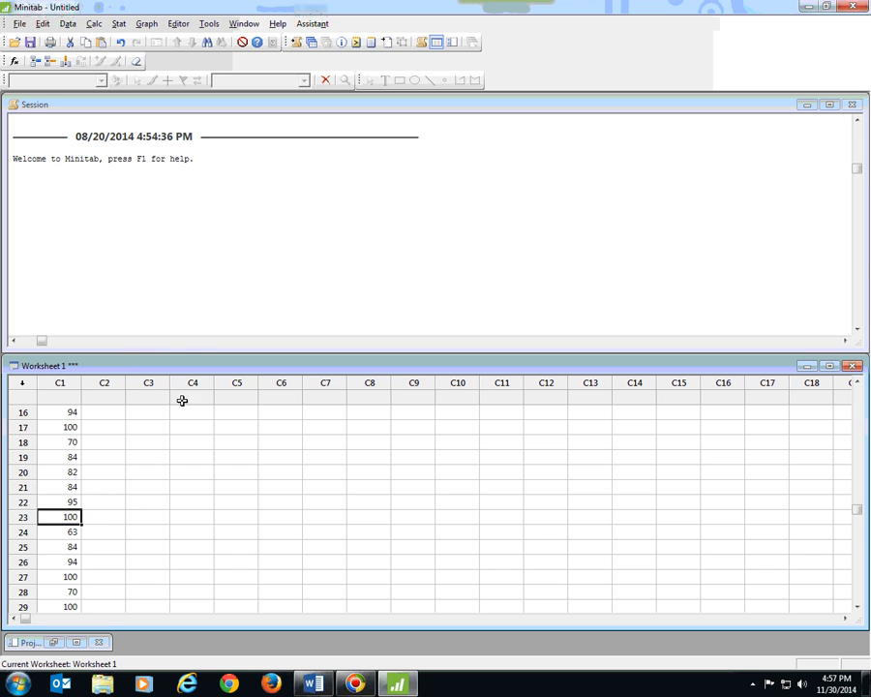
Copy the fourth column of scores from the Word table, paste it into Minitab column C1 starting at row 34, and review the column
key("alt+Tab")
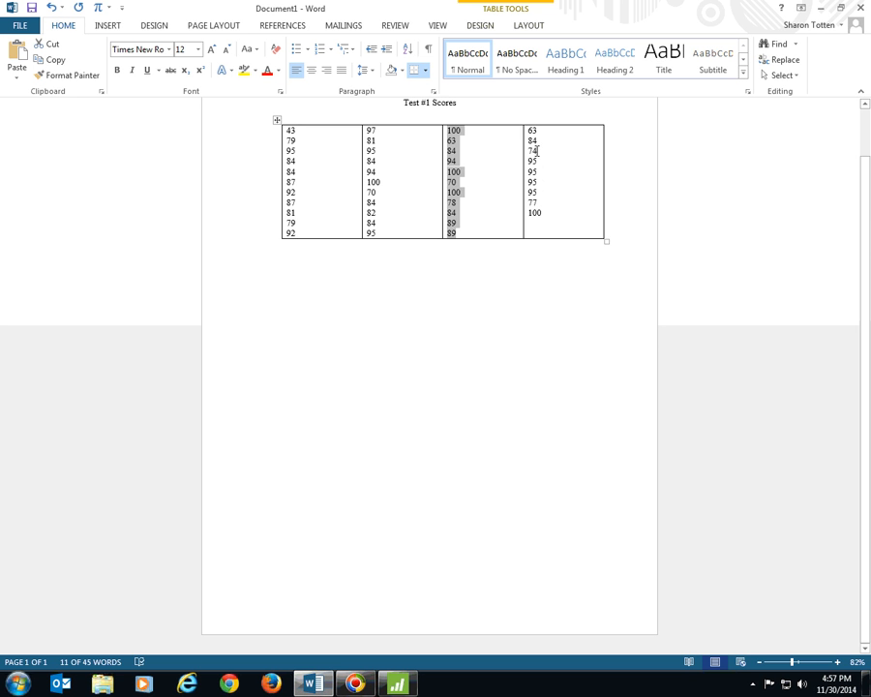
left_click_drag(530, 127, 546, 211)
right_click(539, 211)
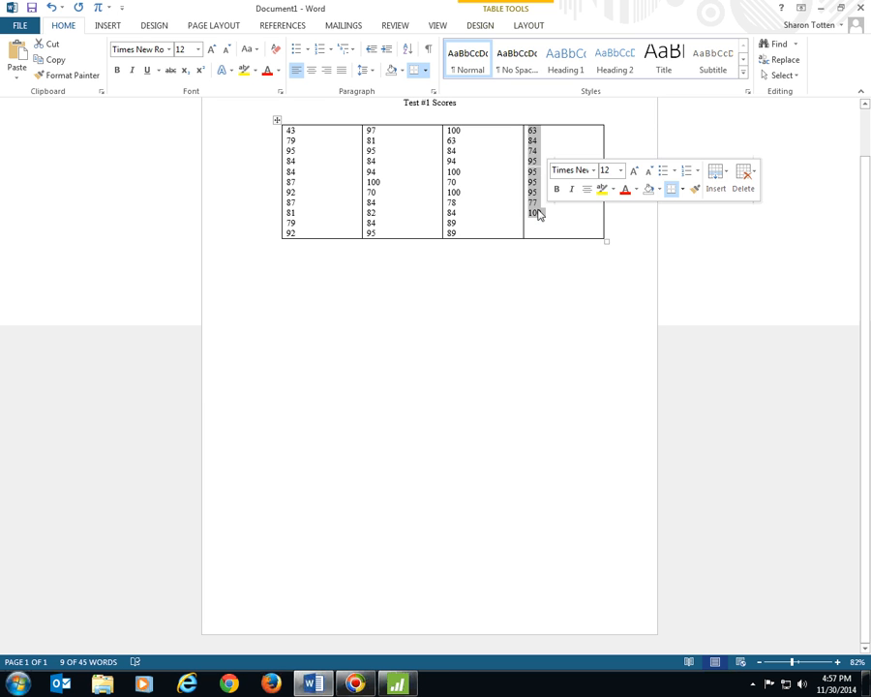
left_click(545, 234)
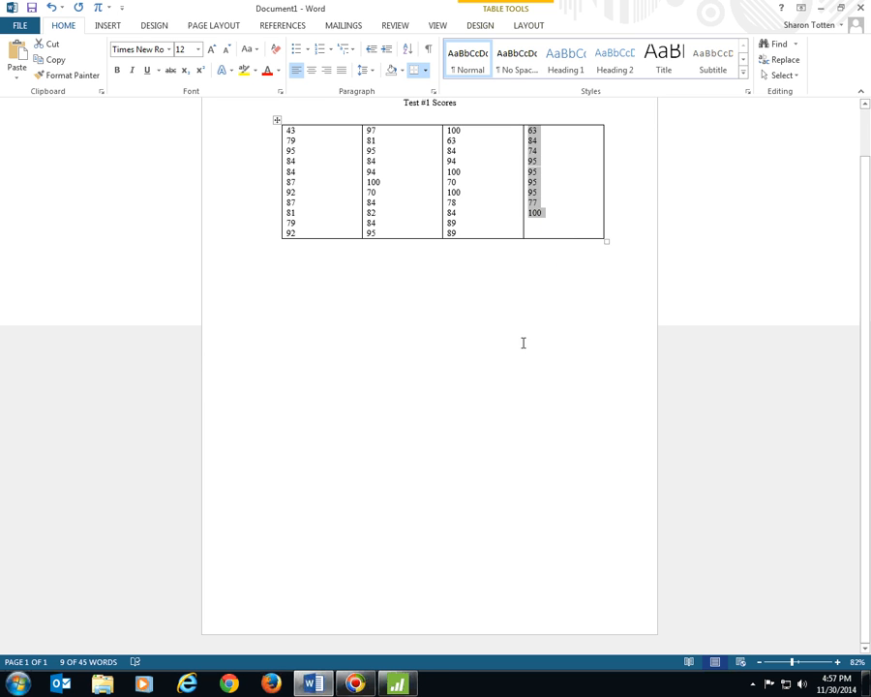
left_click(397, 684)
scroll(189, 558, "down", 4)
left_click(72, 502)
right_click(72, 502)
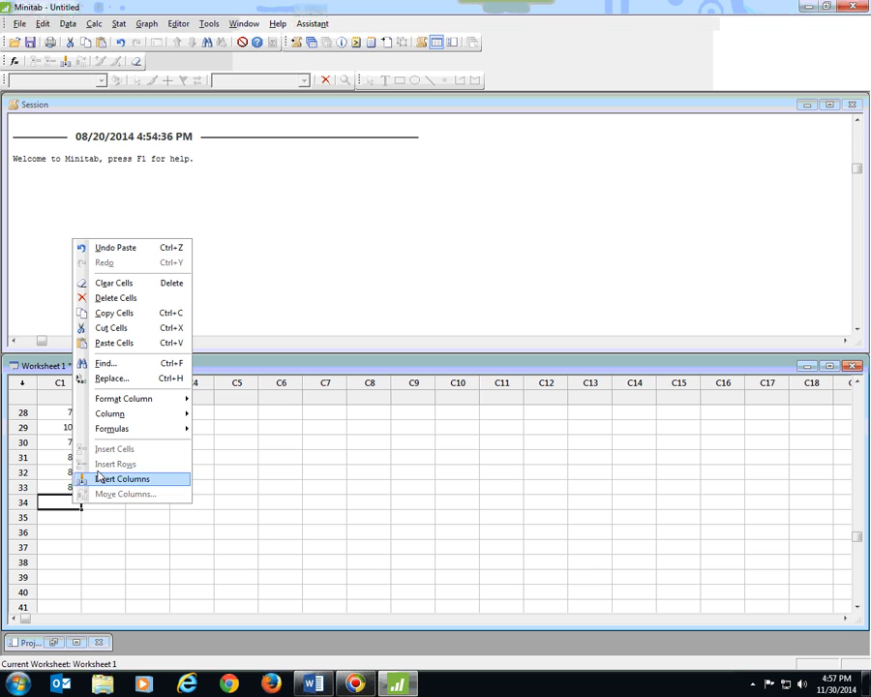
left_click(126, 343)
scroll(140, 463, "down", 2)
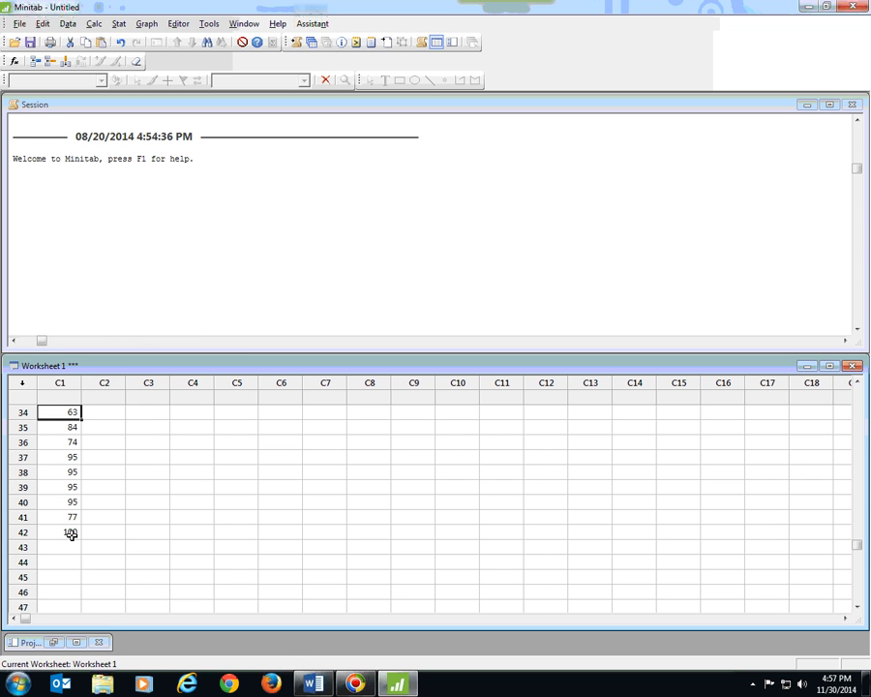
scroll(72, 533, "up", 9)
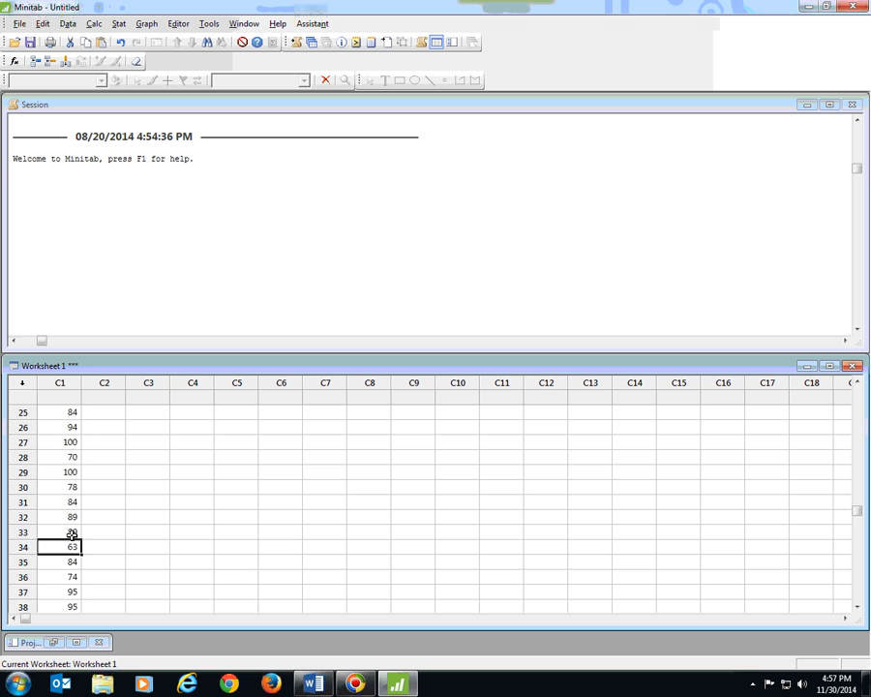
scroll(72, 533, "up", 2)
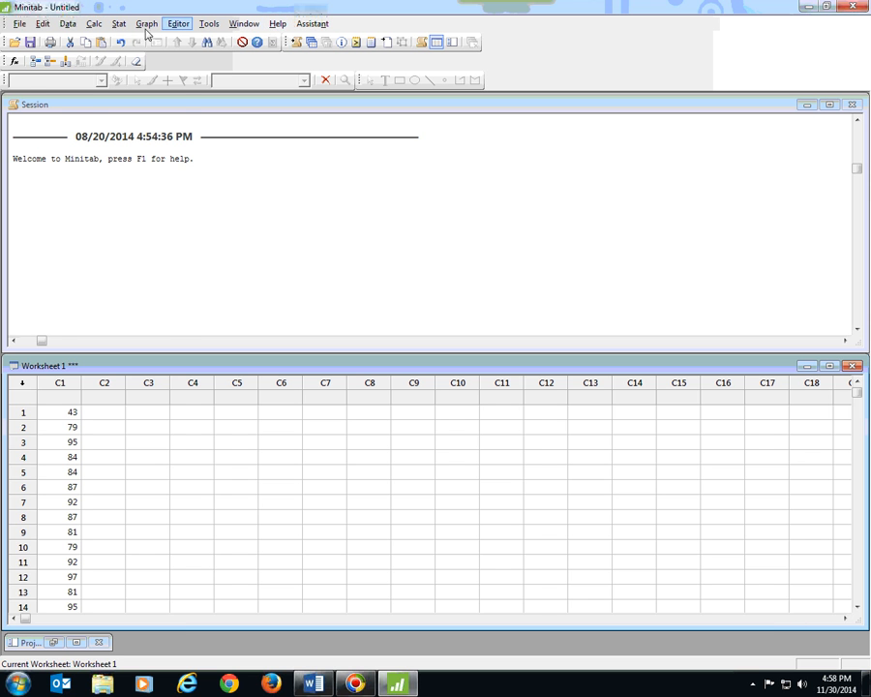
left_click(19, 24)
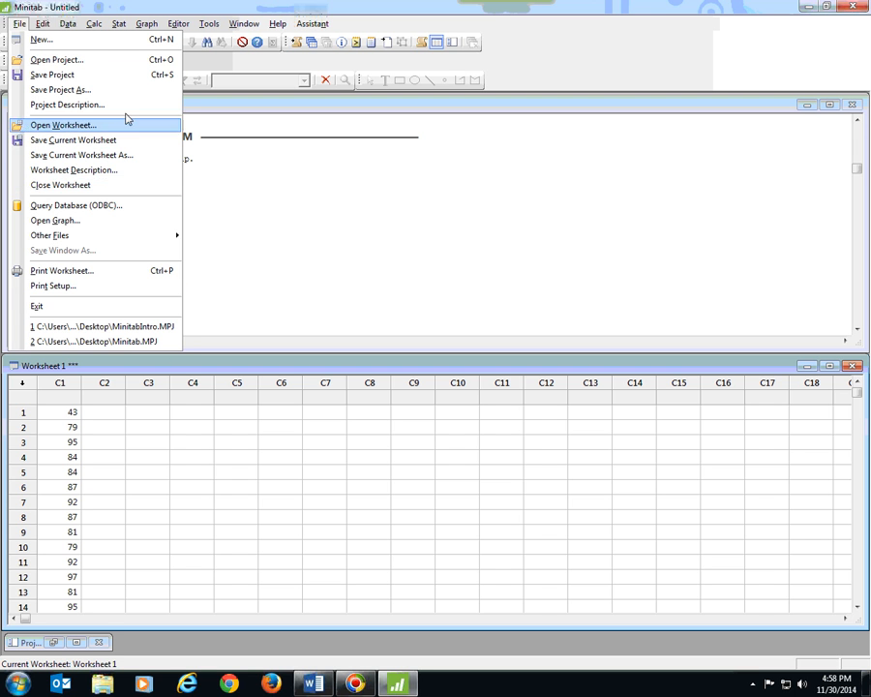
mouse_move(43, 27)
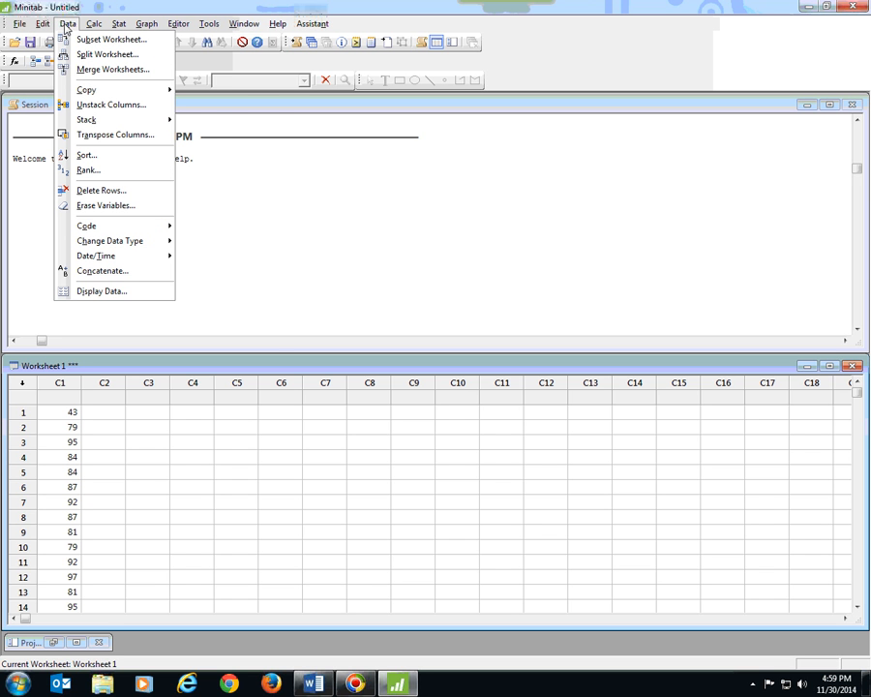
mouse_move(144, 26)
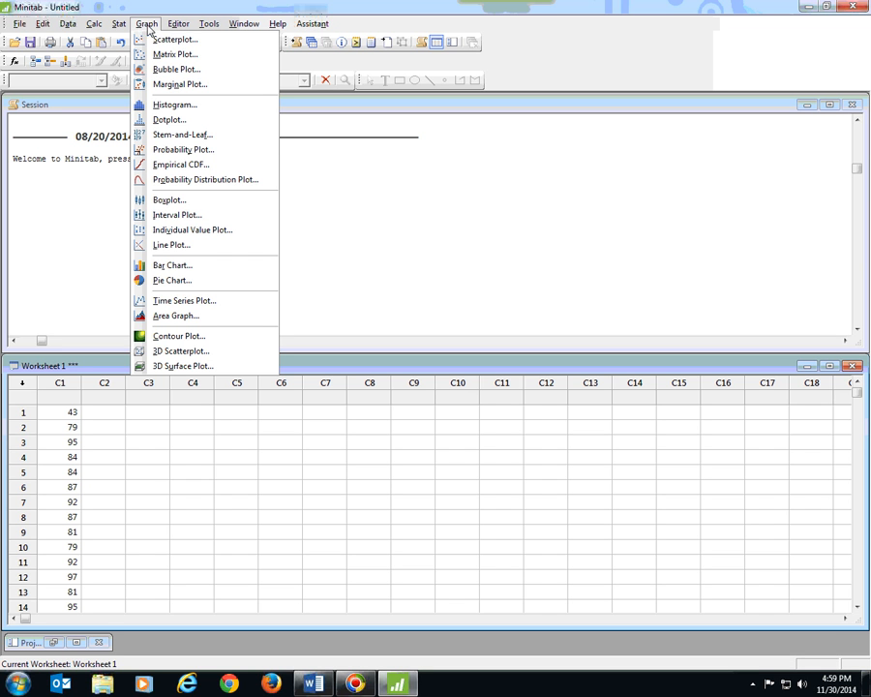
mouse_move(220, 29)
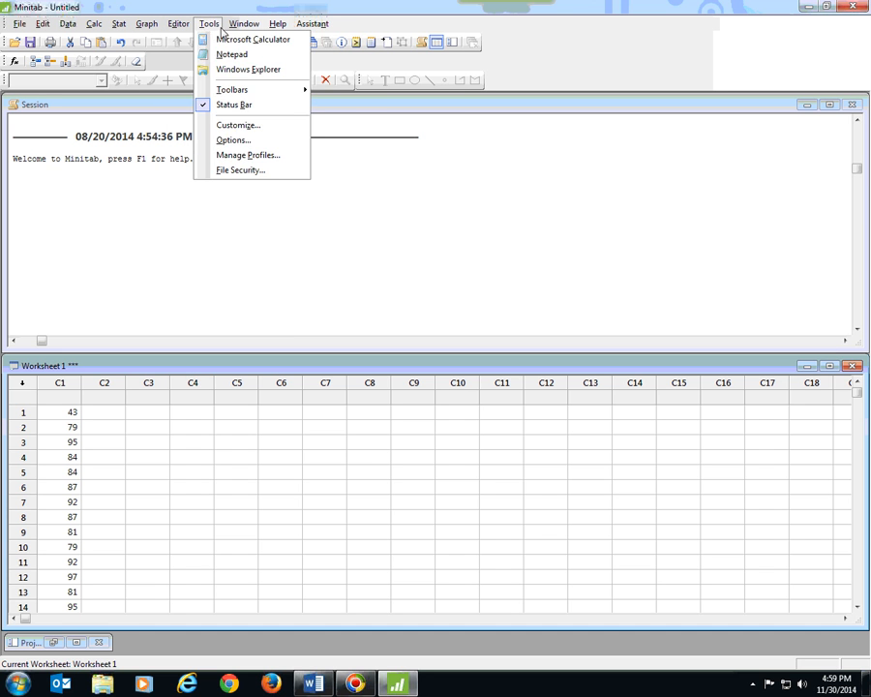
mouse_move(302, 29)
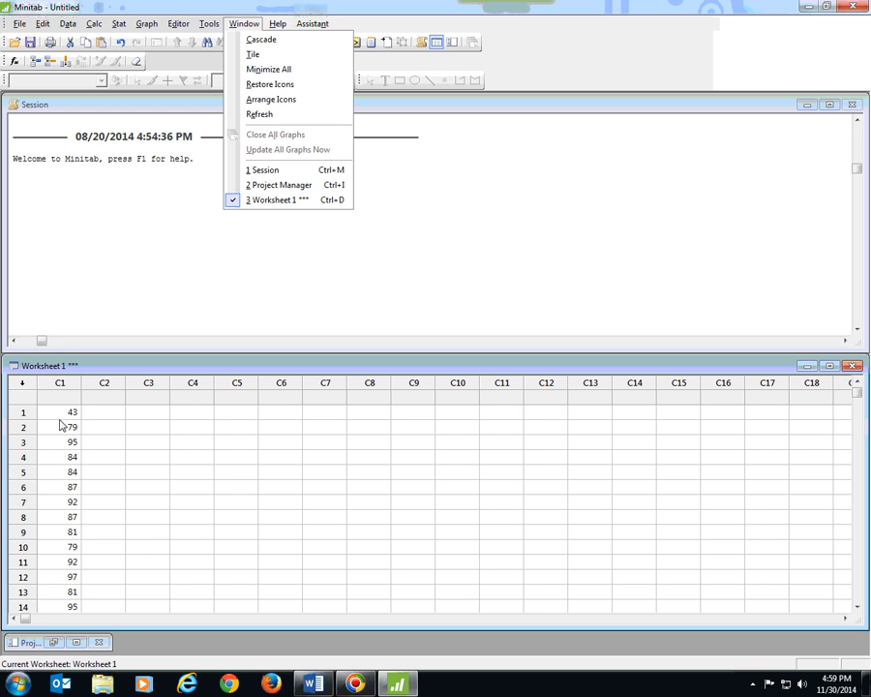
left_click(120, 300)
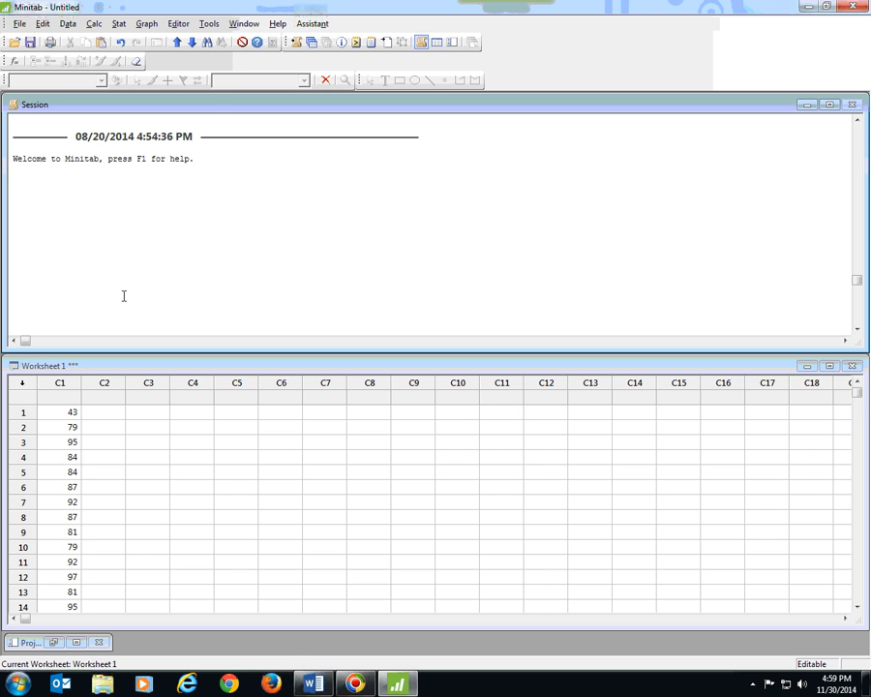
left_click(93, 23)
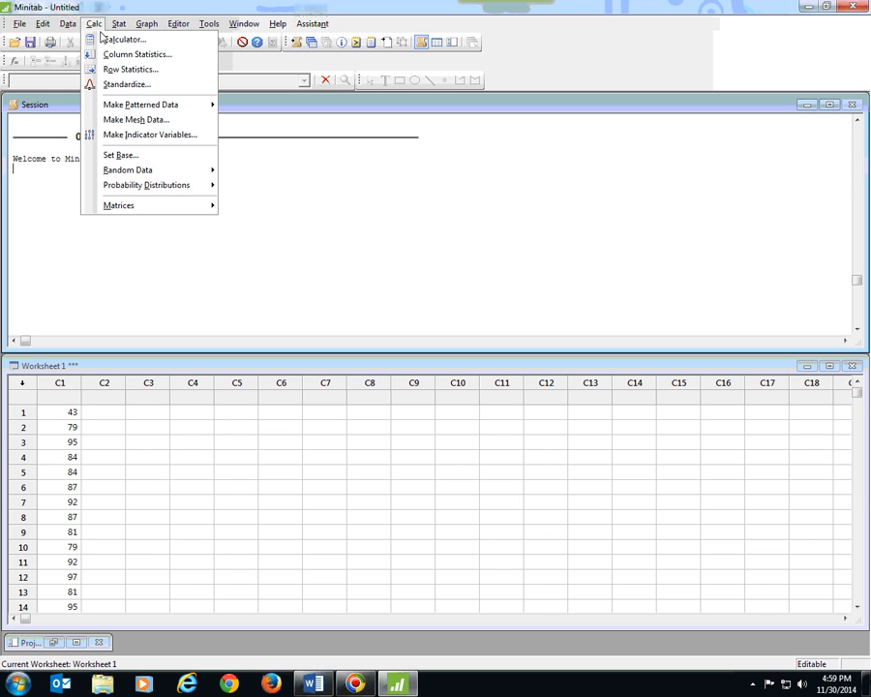
mouse_move(114, 187)
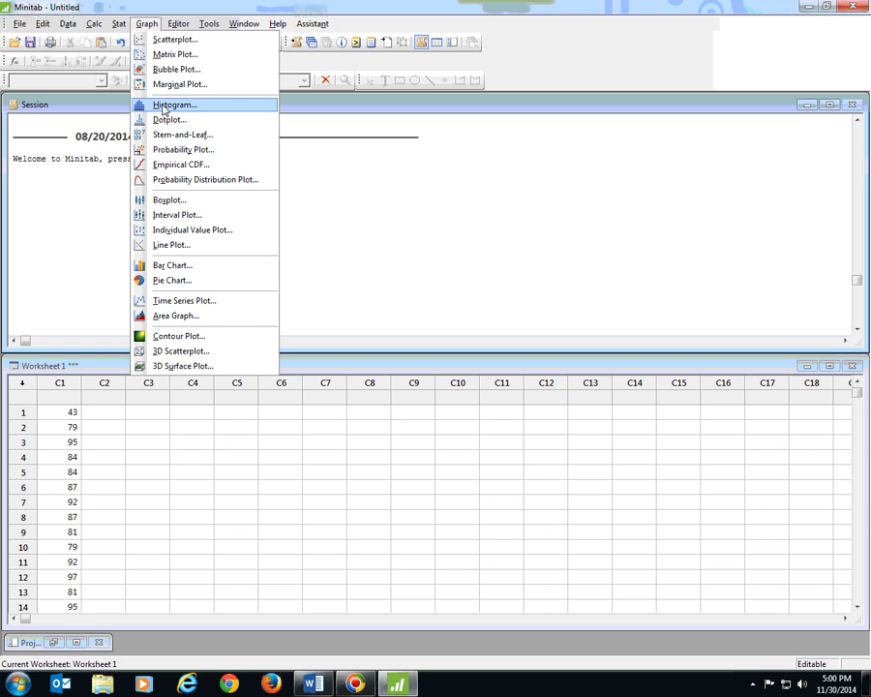
left_click(164, 109)
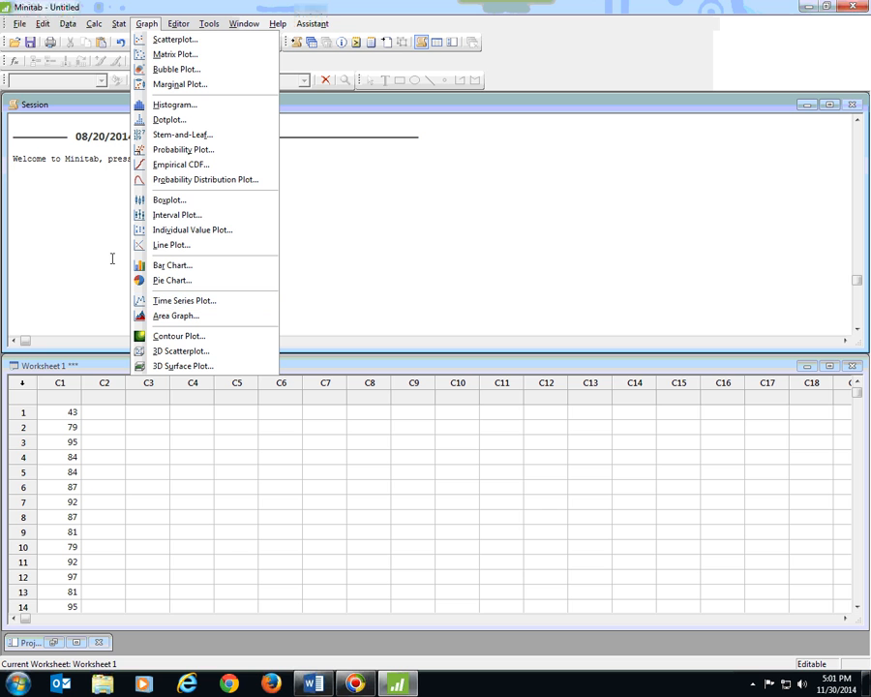
left_click(103, 208)
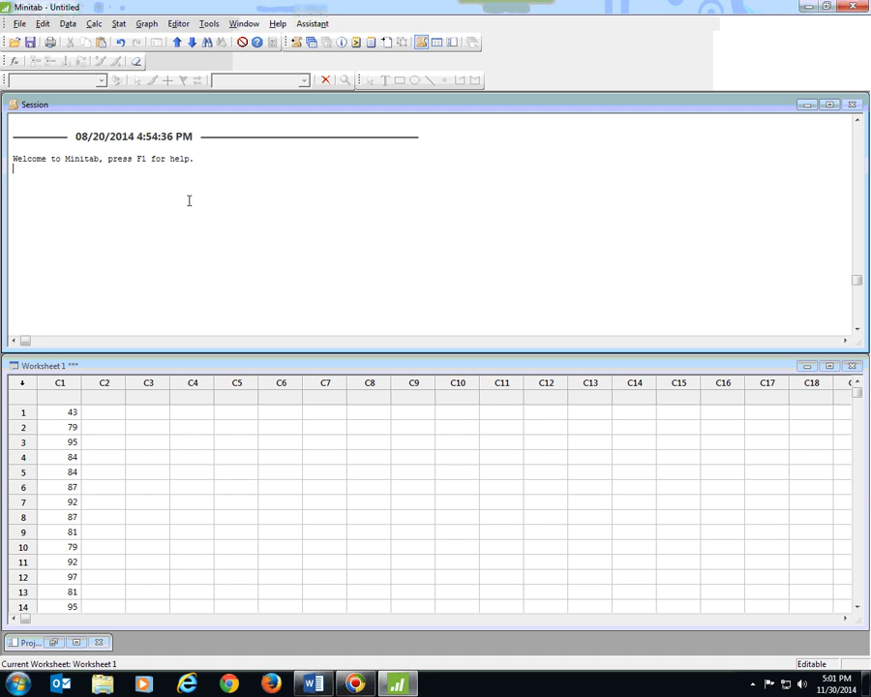
Start Display Descriptive Statistics and choose column C1 as the variable to analyse
left_click(118, 23)
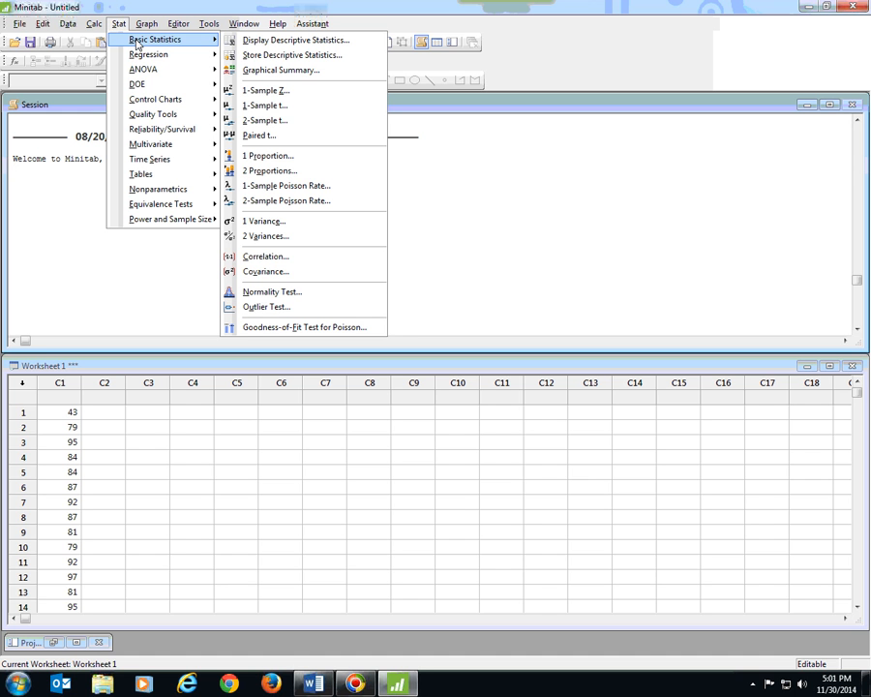
left_click(264, 41)
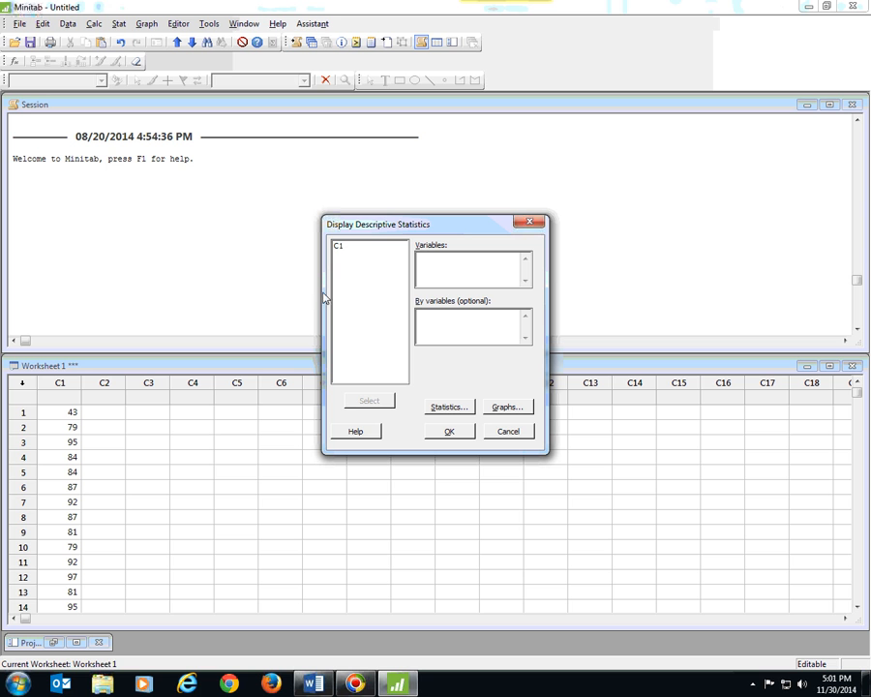
left_click(338, 248)
left_click(366, 406)
Add the mode to the default statistics, leave all graph options off, and generate the descriptive statistics
left_click(448, 408)
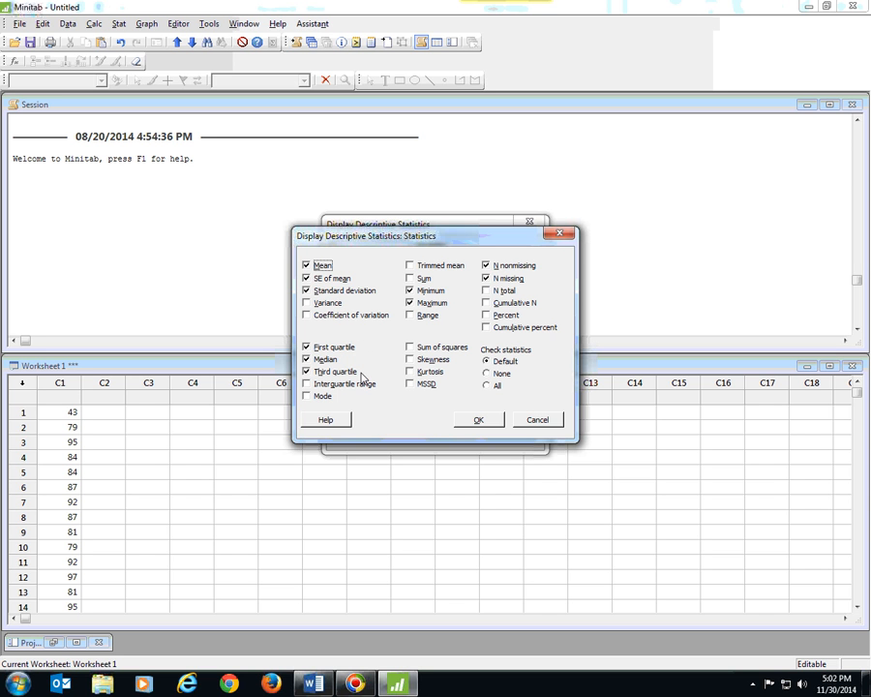
left_click(308, 397)
left_click(480, 423)
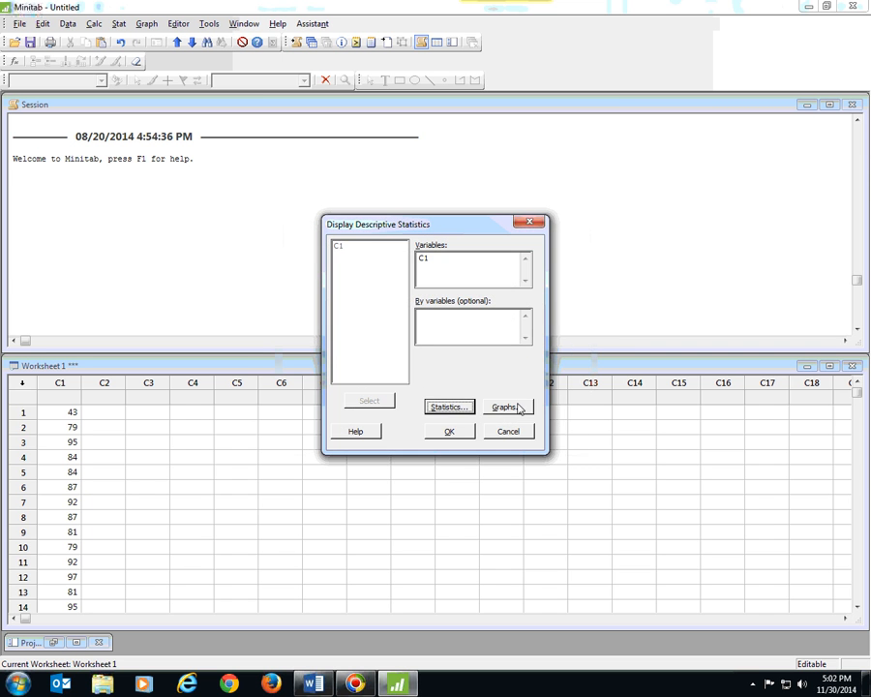
left_click(515, 408)
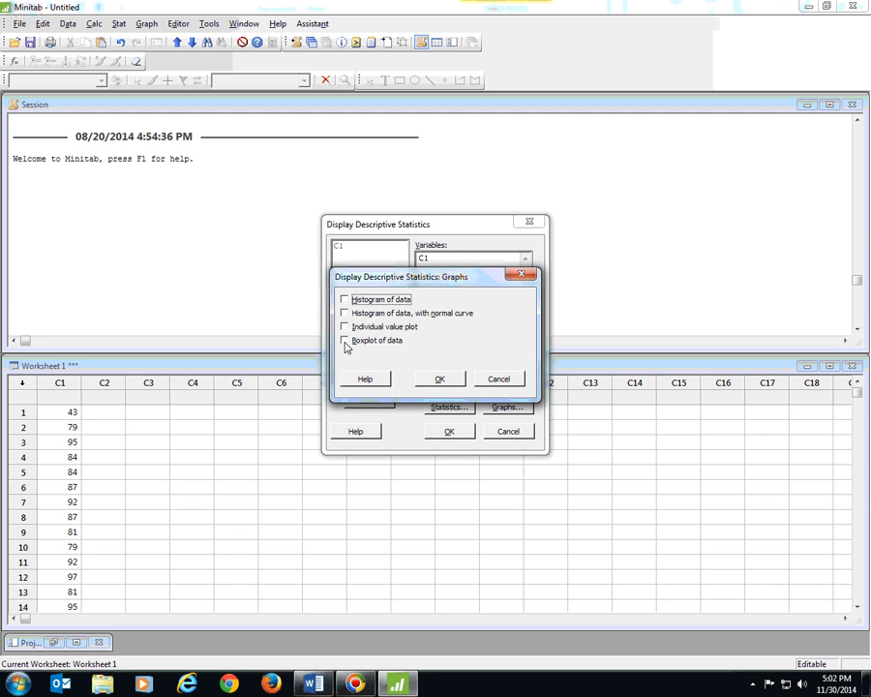
left_click(440, 379)
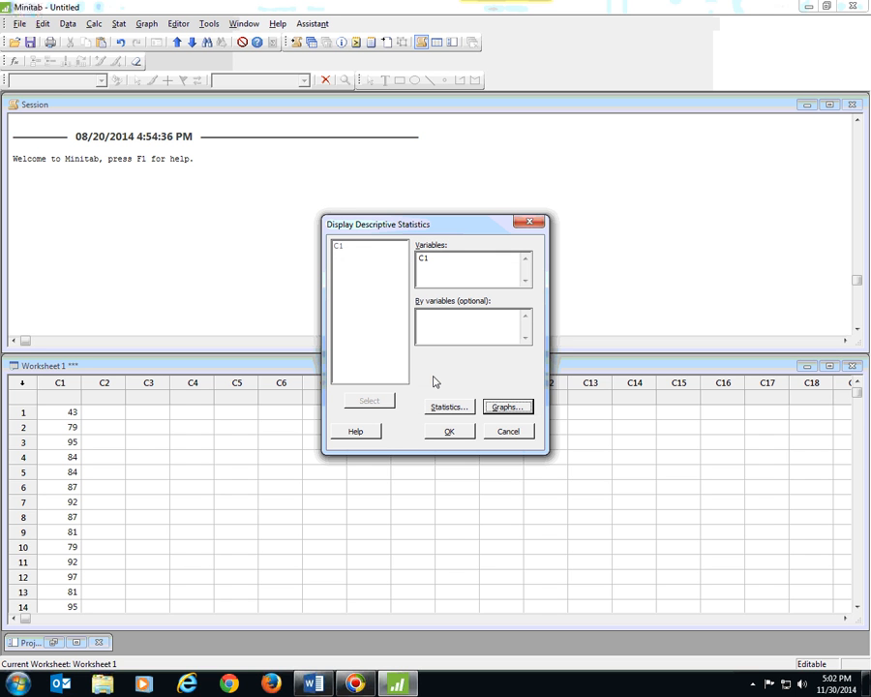
left_click(450, 432)
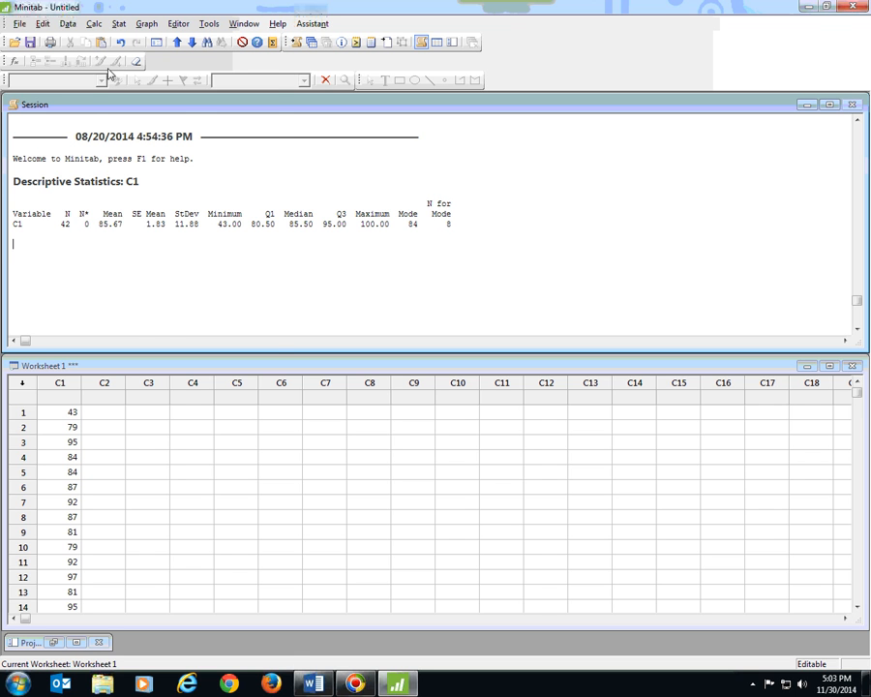
Create a simple histogram with column C1 as the graph variable
left_click(146, 24)
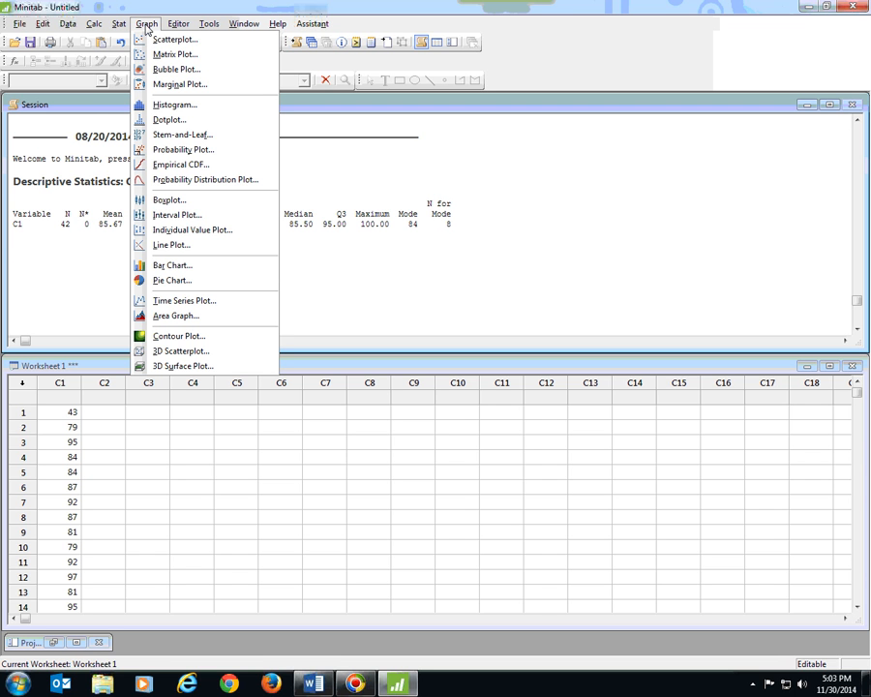
left_click(171, 107)
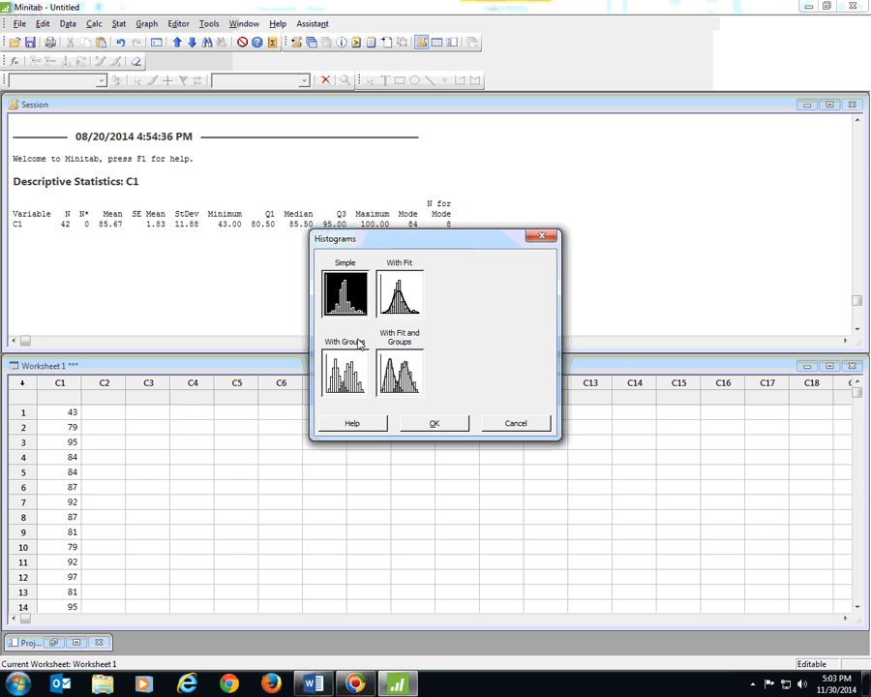
left_click(439, 428)
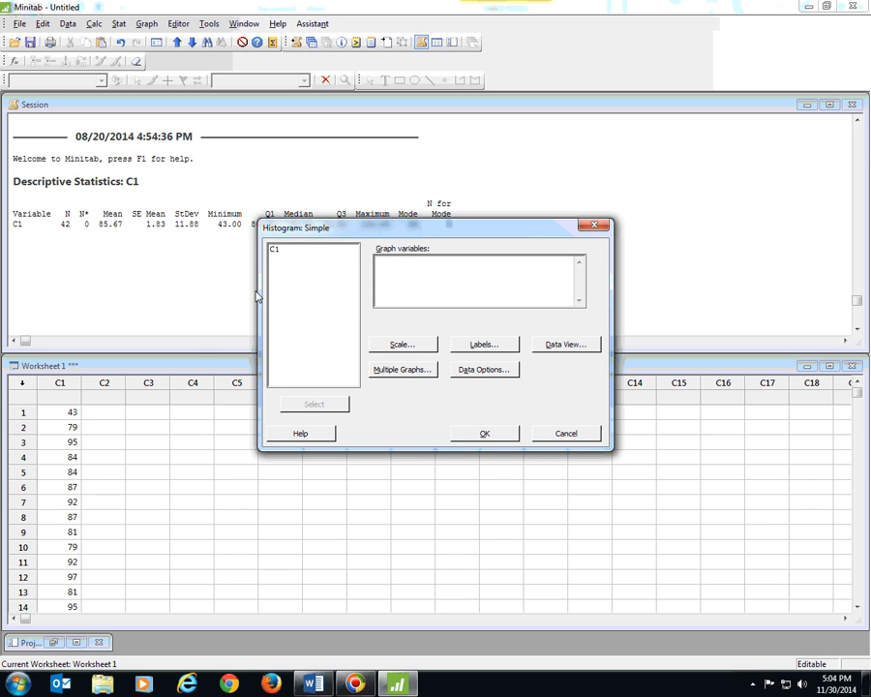
left_click(276, 251)
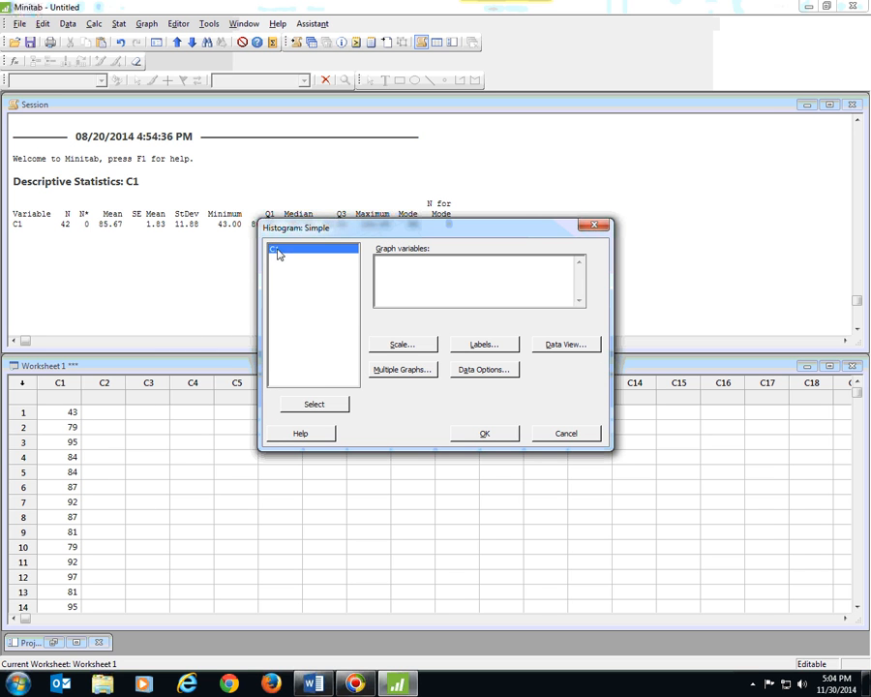
left_click(321, 407)
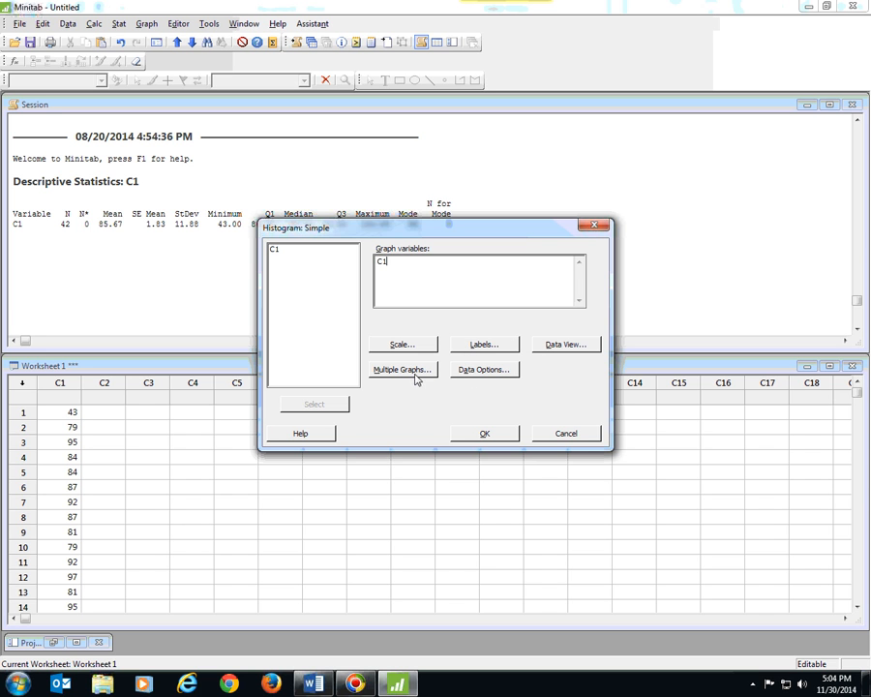
left_click(487, 434)
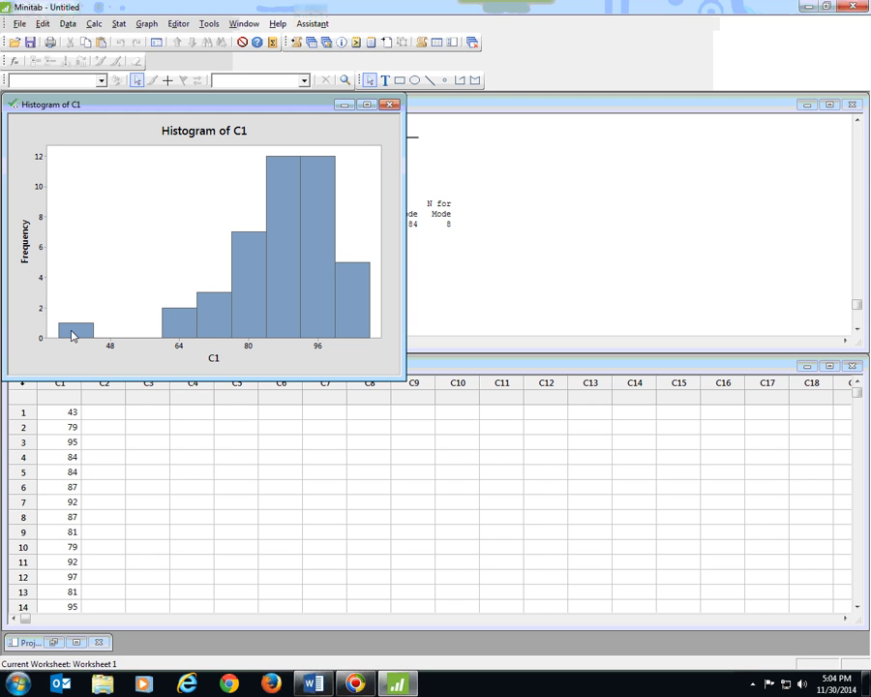
Inspect the bins and frequencies of the C1 histogram's bars, and close the graph without saving it to a separate file
mouse_move(71, 336)
mouse_move(336, 342)
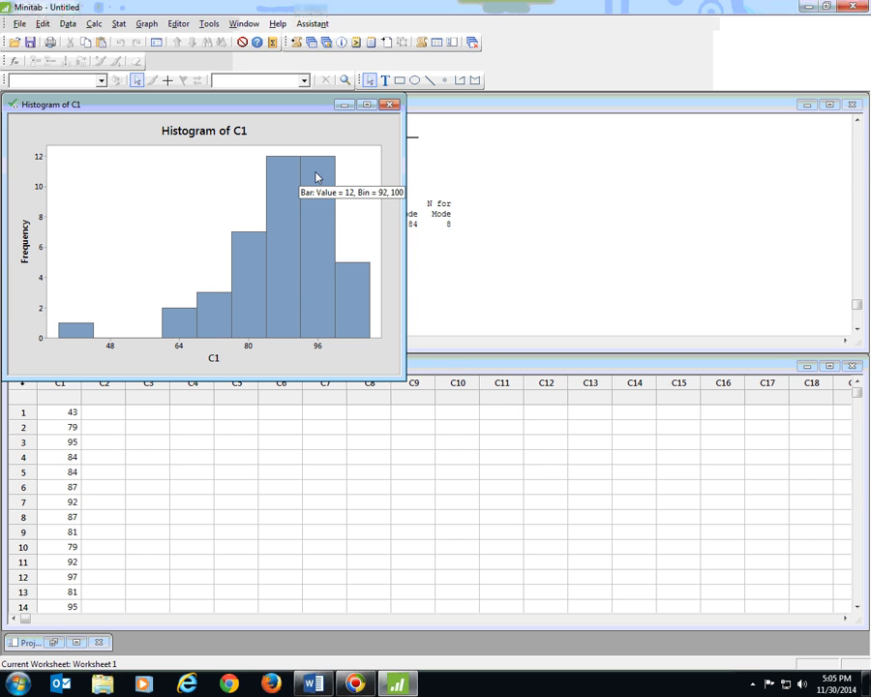
mouse_move(285, 179)
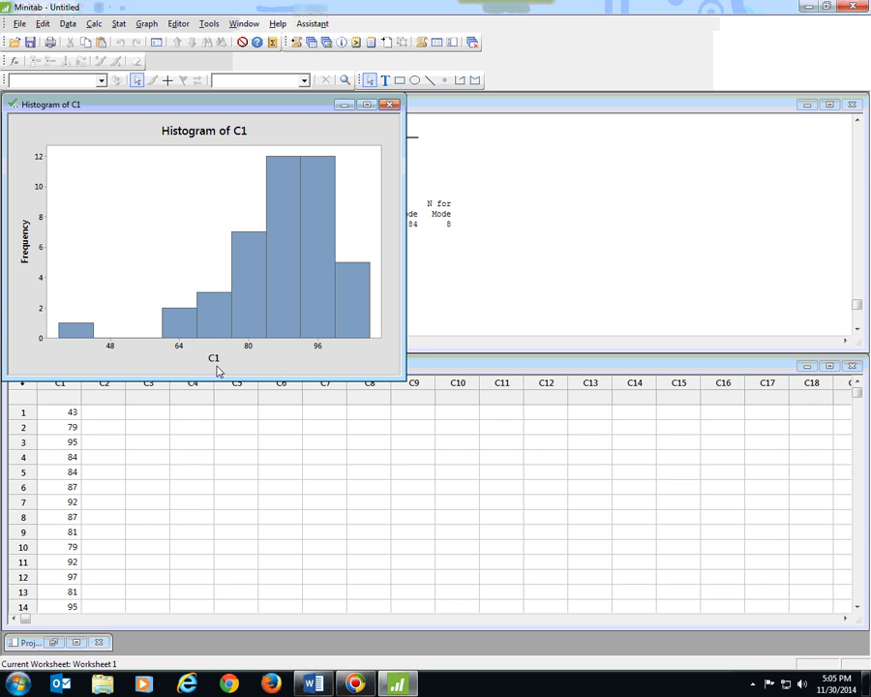
left_click(389, 104)
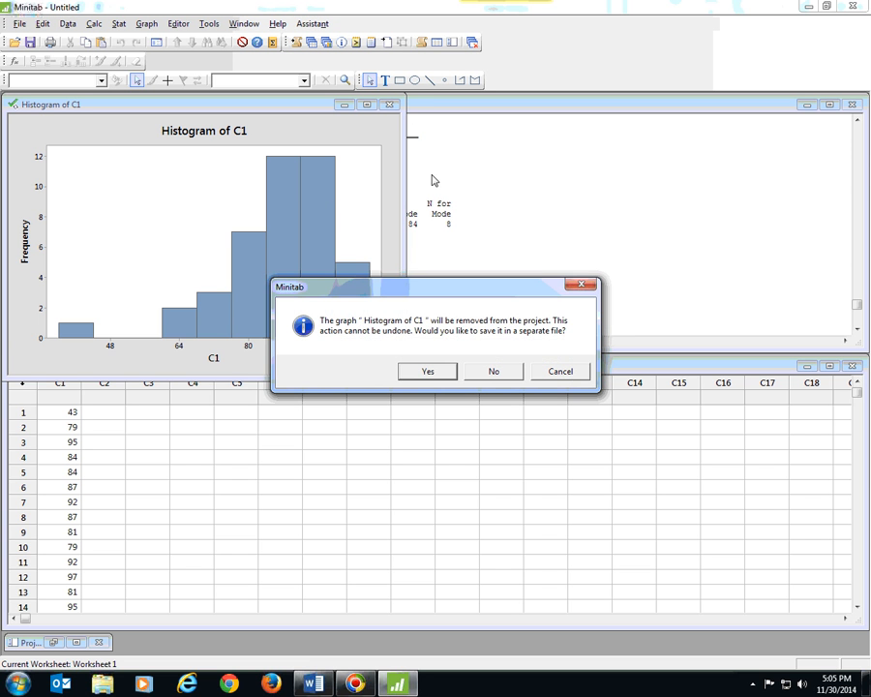
left_click(492, 371)
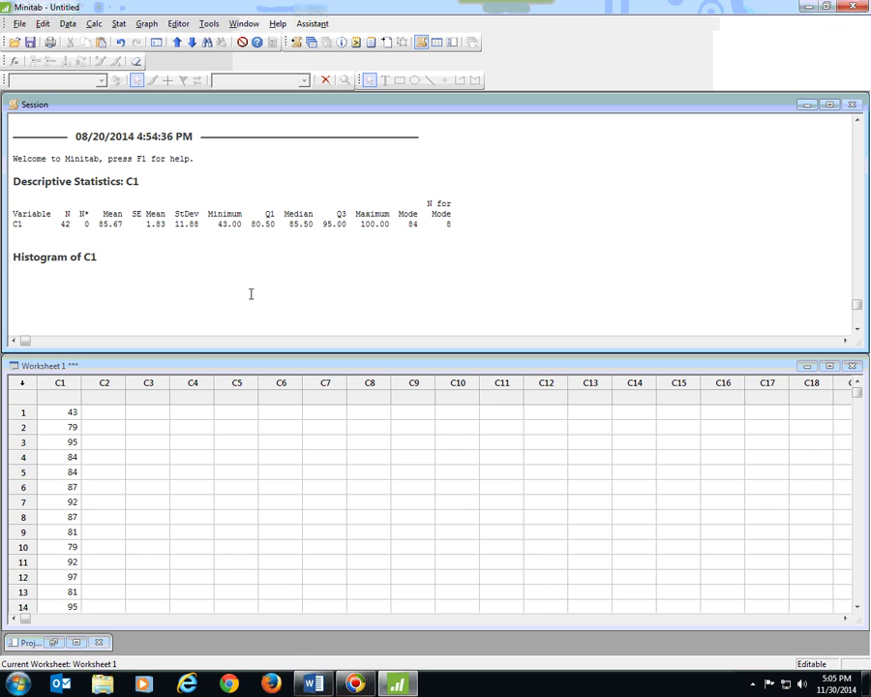
left_click(19, 24)
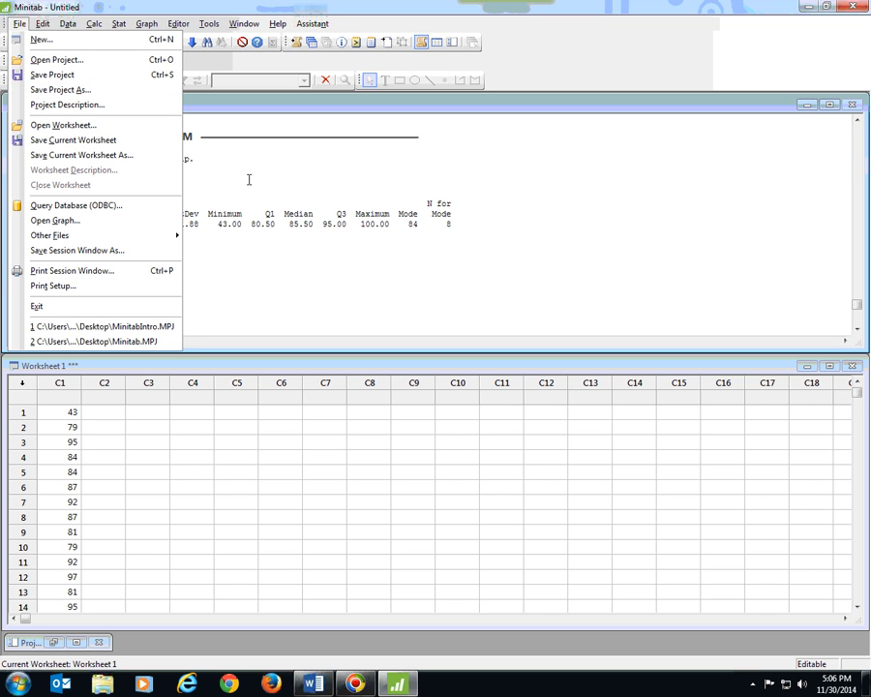
left_click(292, 181)
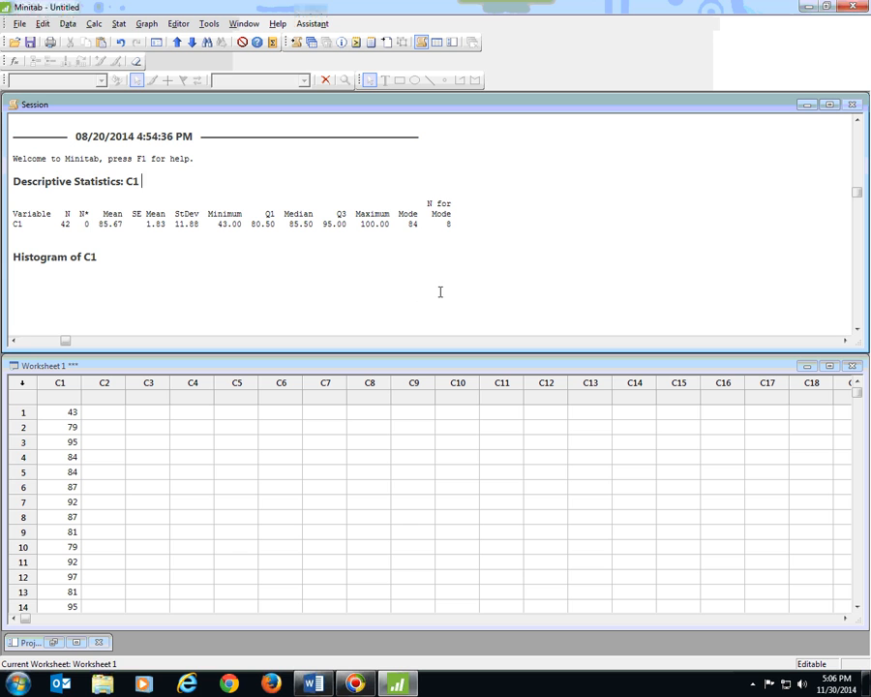